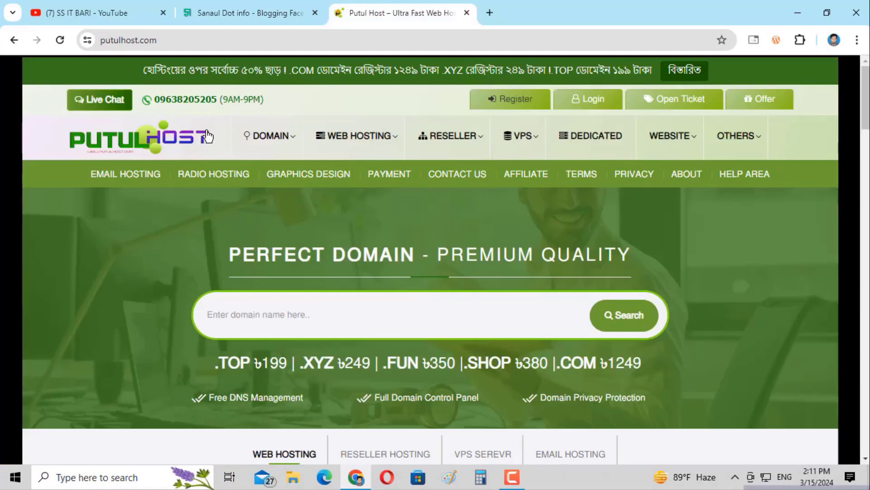
- Look over the putulhost.com home page and its web address
click(99, 40)
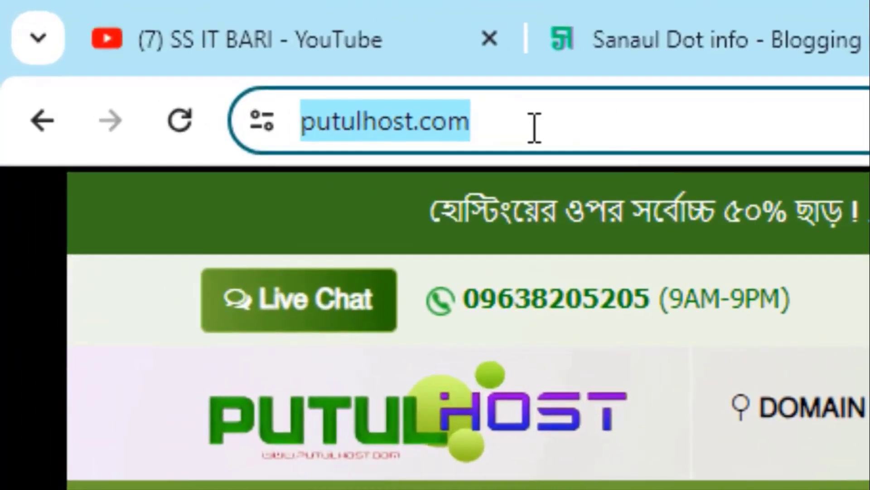
click(535, 128)
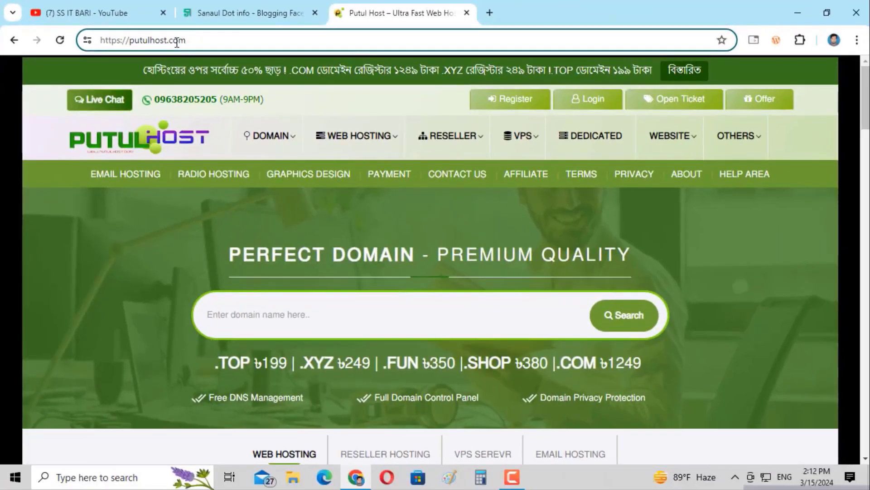
click(371, 96)
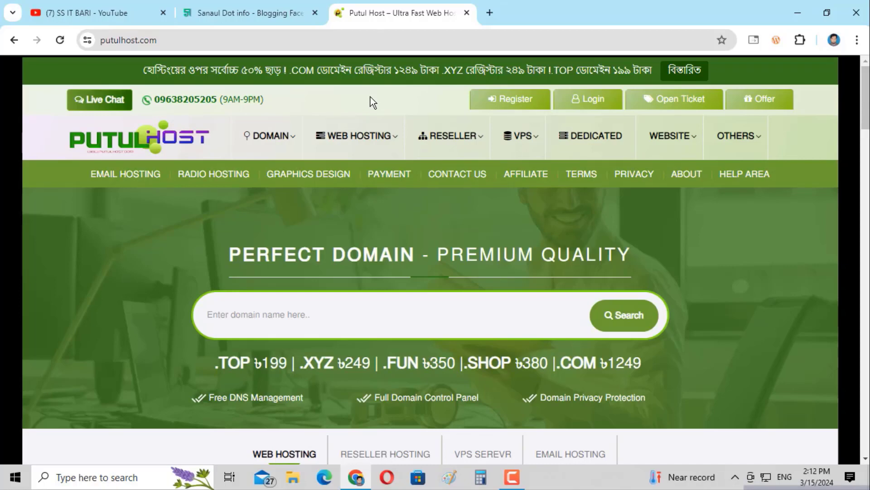
scroll(371, 99, down, 5)
scroll(371, 100, up, 5)
- Open the PutulHost client area and dismiss the notice and the saved-password warning
click(523, 102)
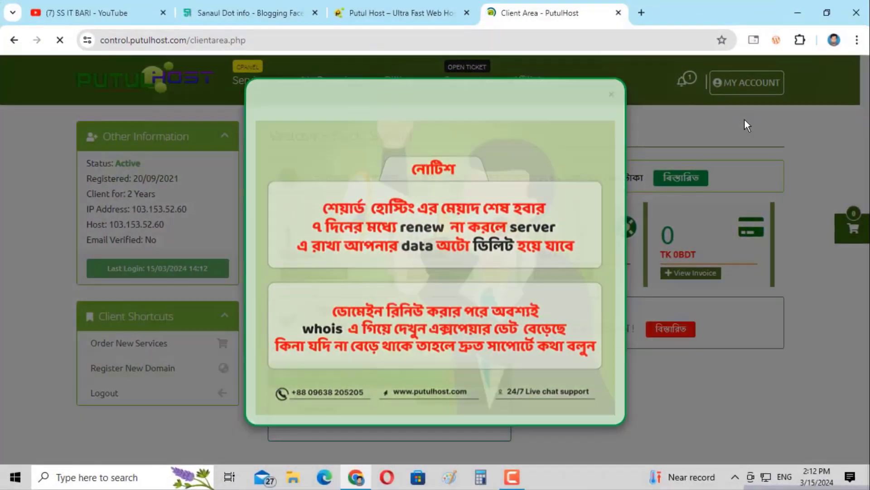
click(745, 118)
click(326, 78)
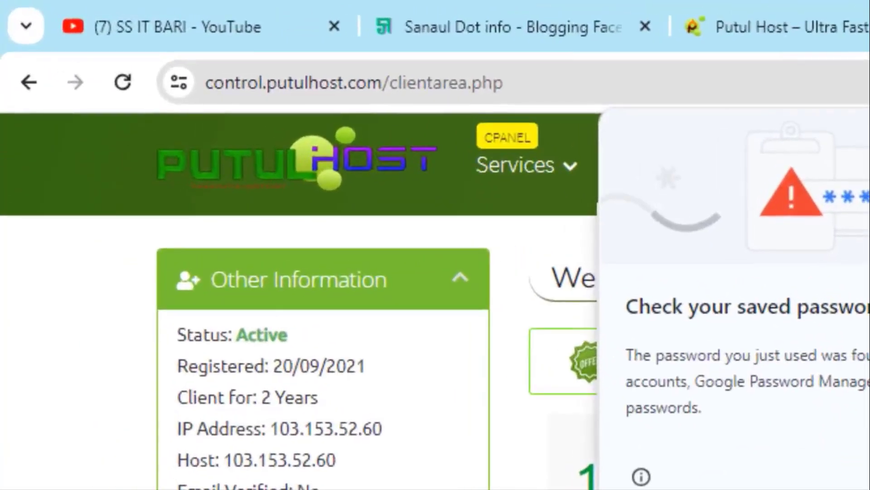
click(867, 476)
- Open new domain registration and search for the domain name "xyz"
mouse_move(623, 174)
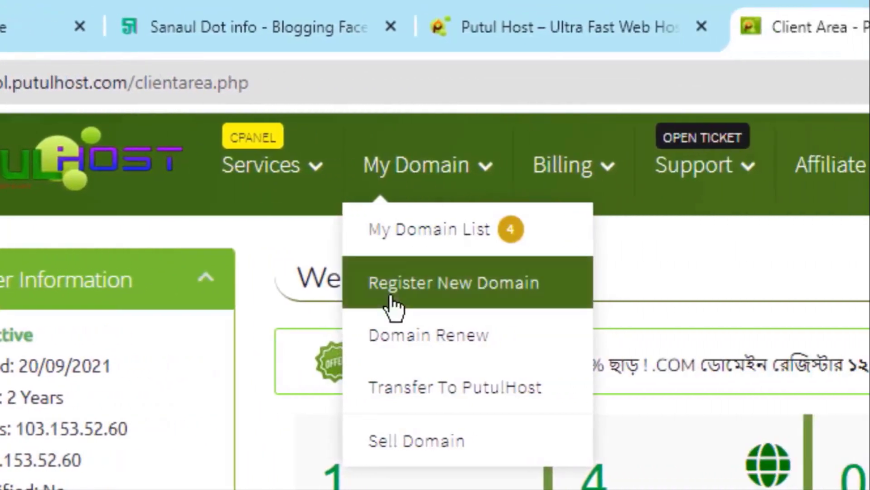
click(472, 297)
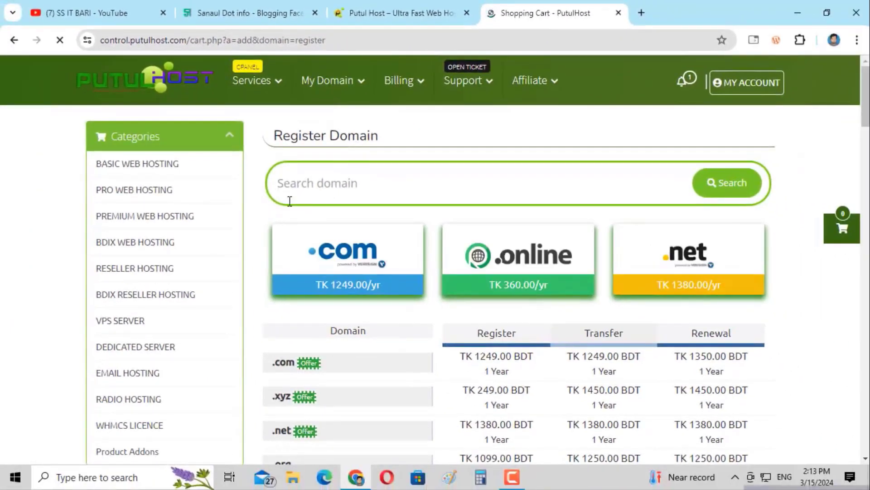
click(344, 187)
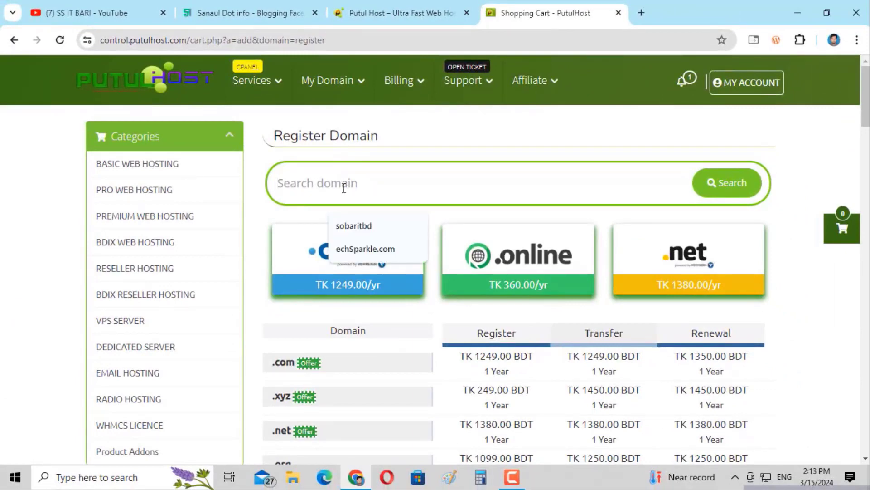
text(xyz)
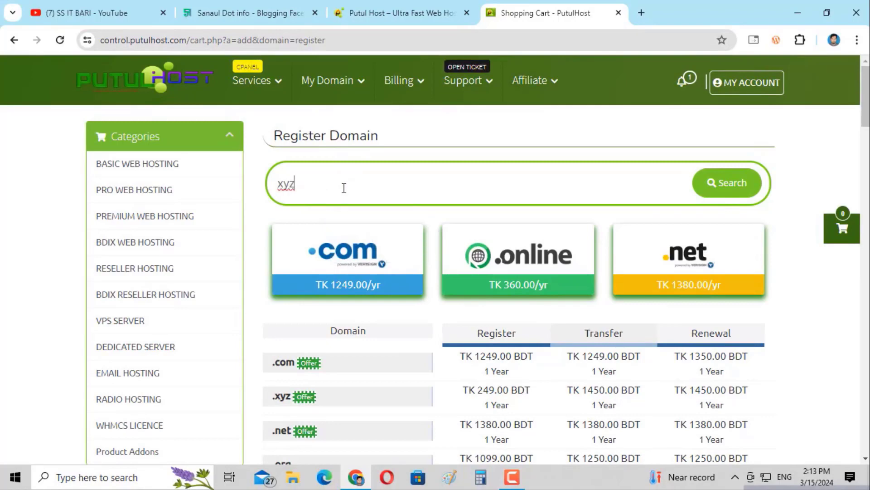
click(698, 186)
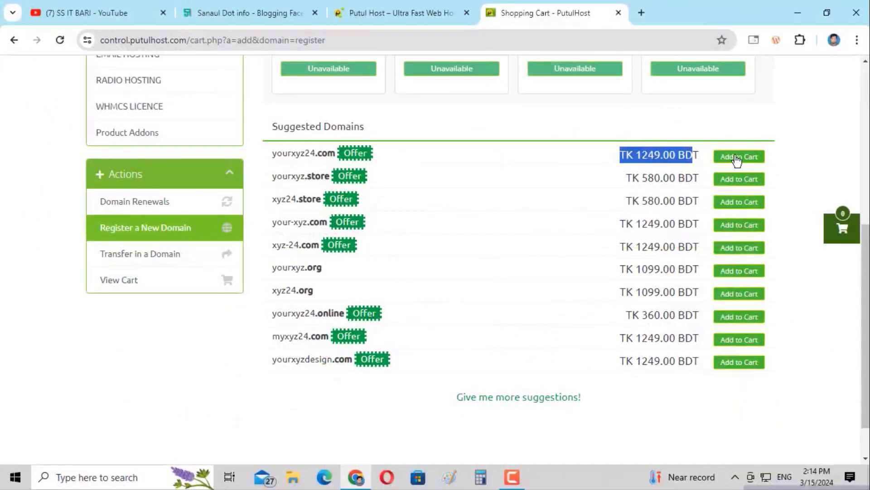
- Add the suggested domain yourxyz24.com to the cart, proceed to its checkout and review the domain configuration
click(736, 159)
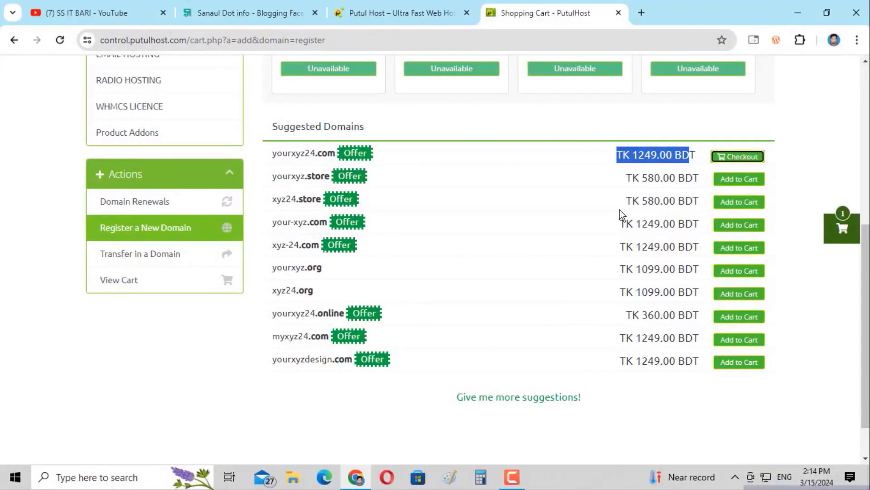
click(743, 159)
scroll(477, 228, down, 5)
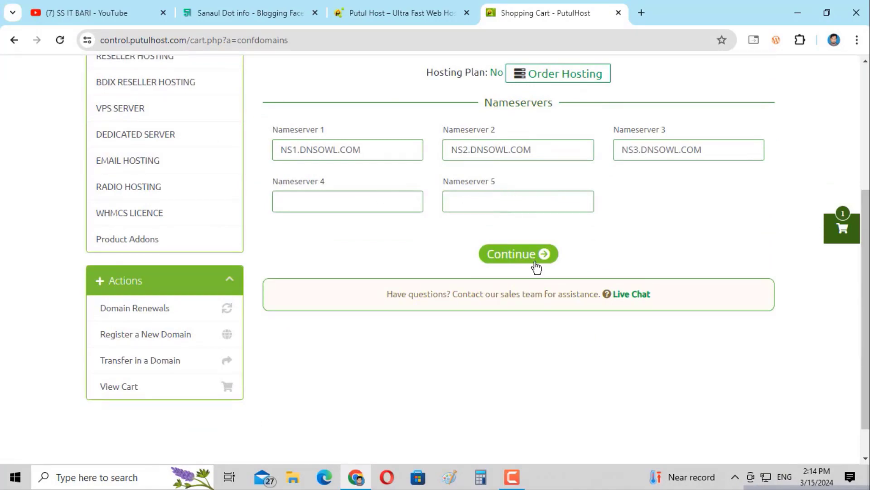
scroll(515, 267, up, 4)
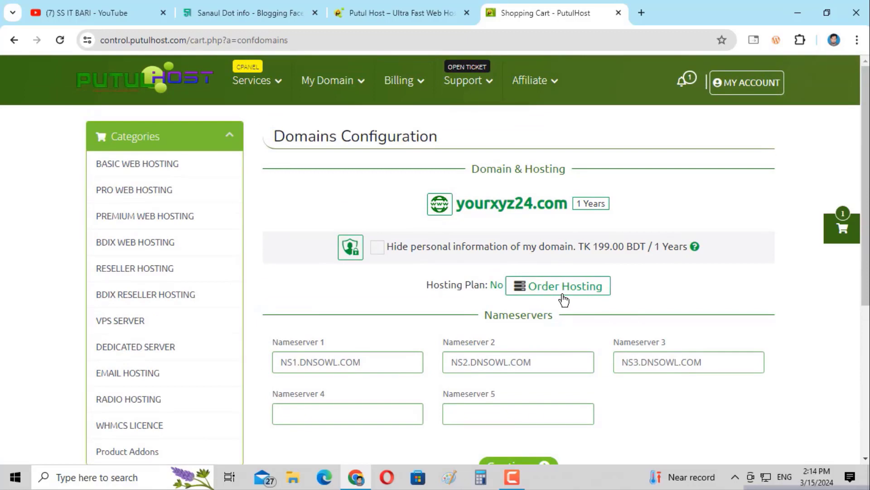
- Open the account's list of registered domains
mouse_move(304, 83)
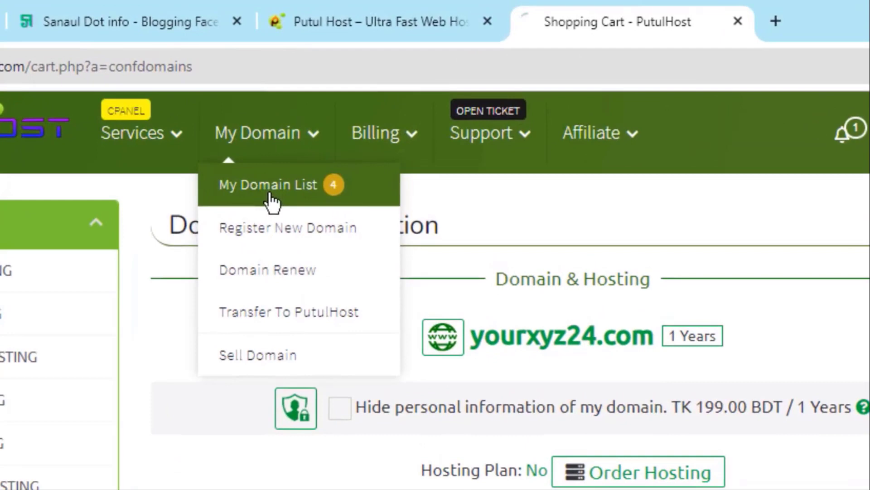
click(334, 117)
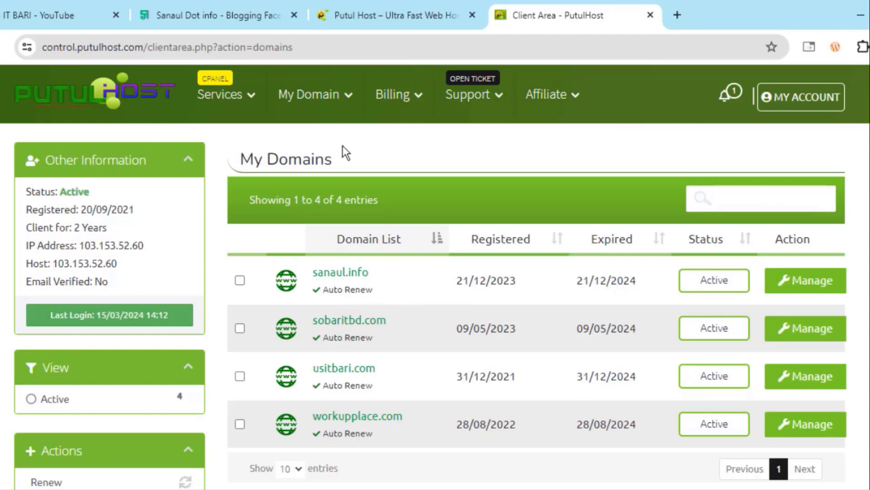
- Open the page for ordering new services and compare the basic web hosting plans' prices, domain allowances and storage
mouse_move(237, 102)
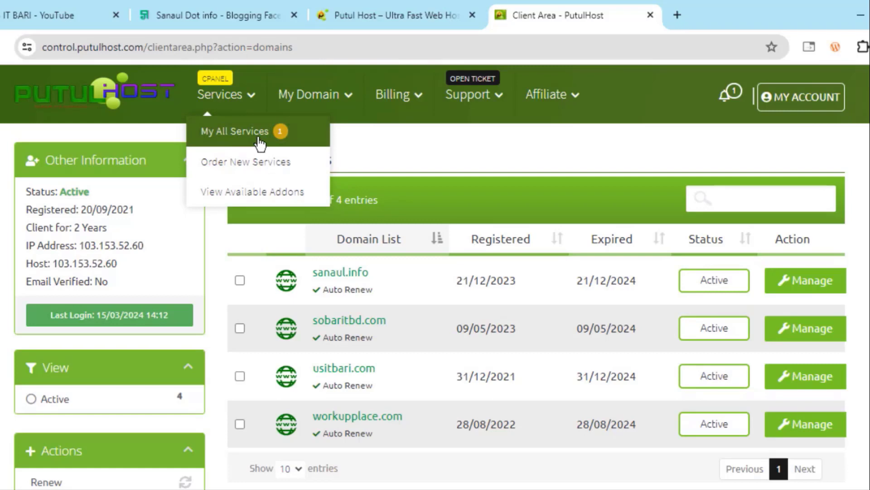
click(243, 172)
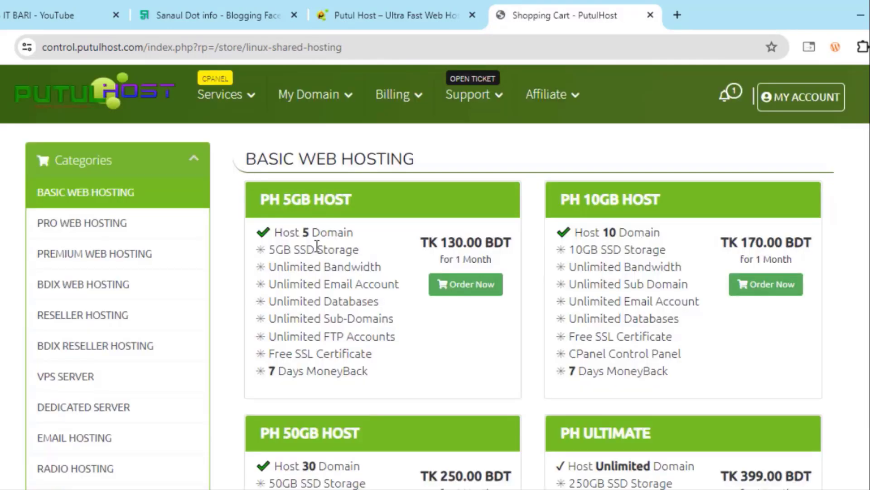
scroll(320, 284, down, 5)
scroll(322, 284, up, 5)
drag(439, 243, 522, 247)
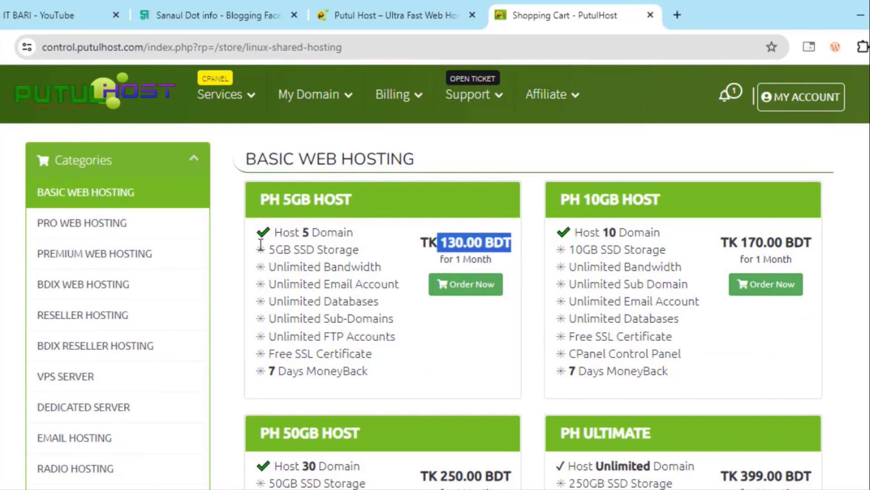
drag(275, 233, 356, 233)
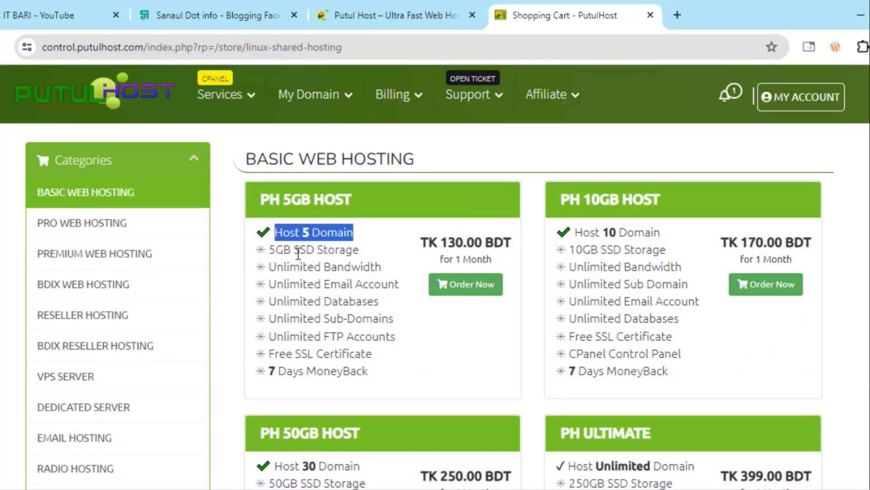
drag(269, 252, 363, 258)
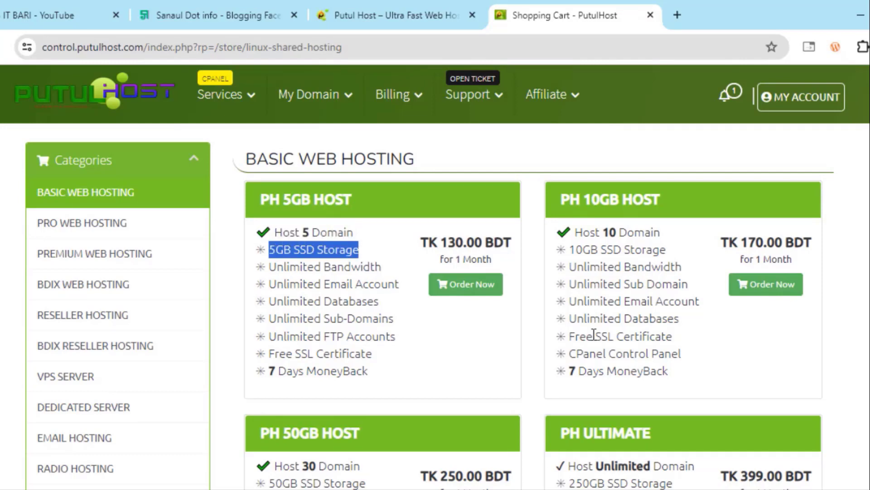
scroll(651, 276, down, 5)
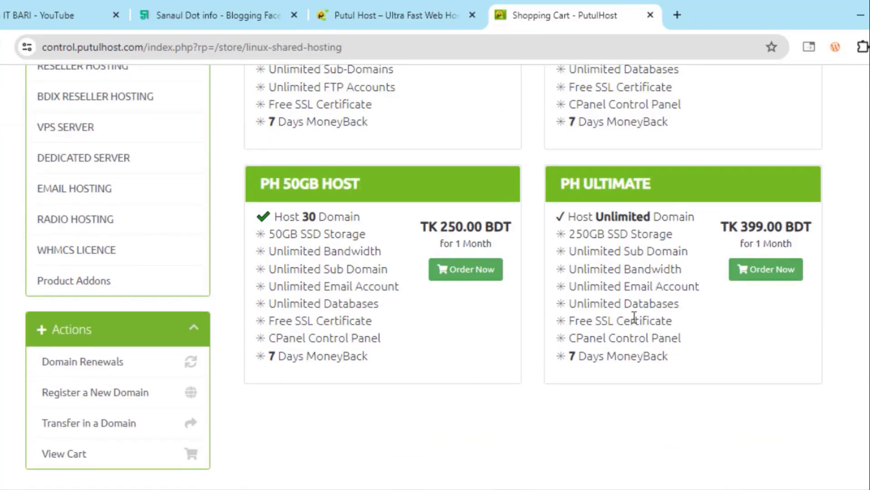
scroll(634, 318, up, 3)
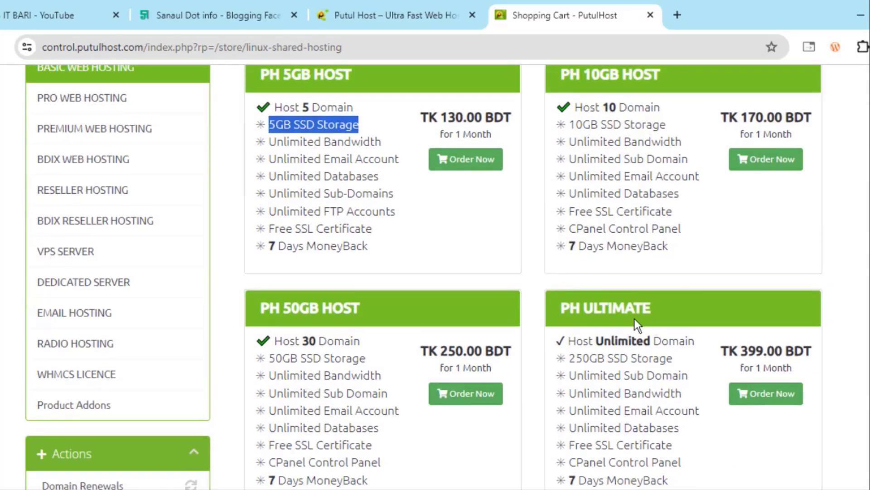
scroll(635, 319, up, 3)
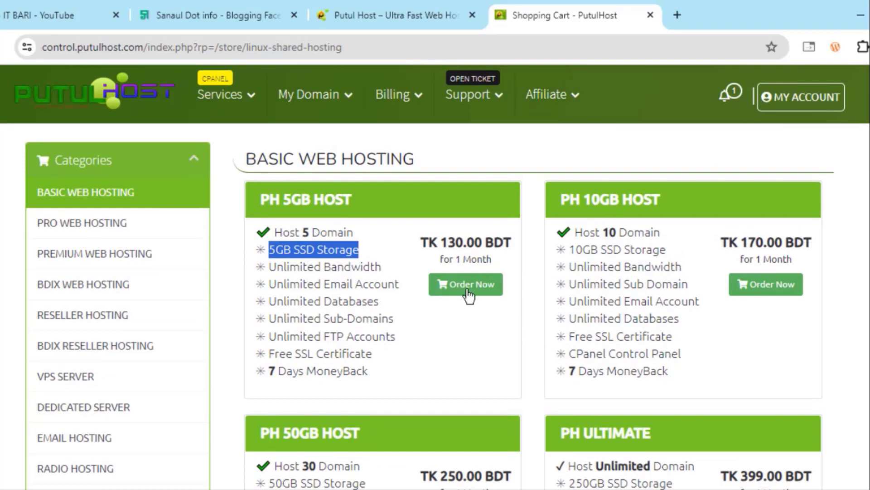
- Start an order for the PH 5GB HOST plan and check which cart domain can be used for it
click(469, 295)
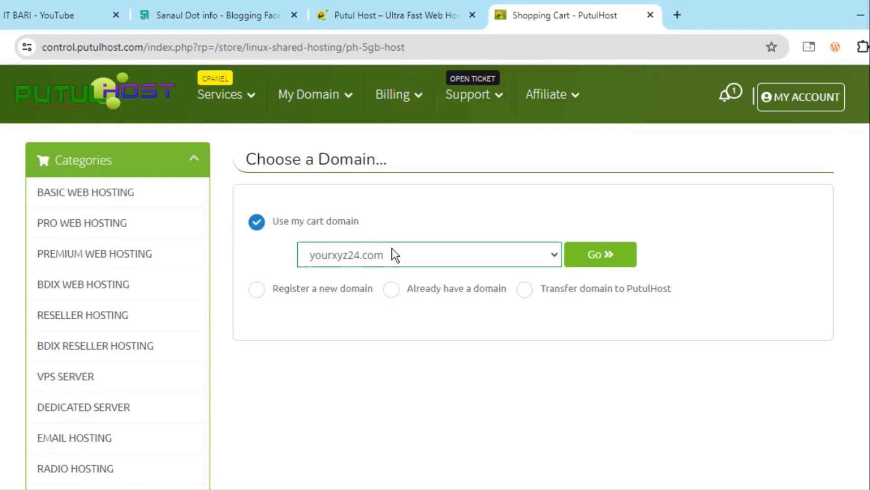
click(554, 256)
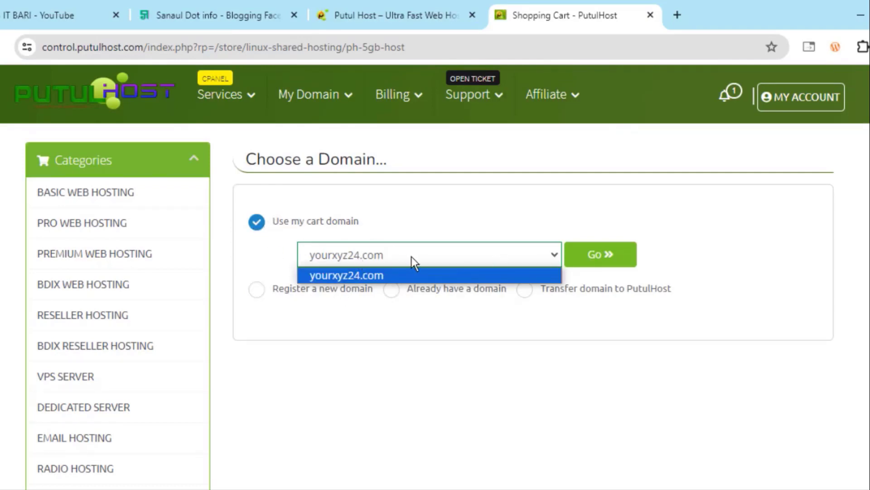
click(411, 257)
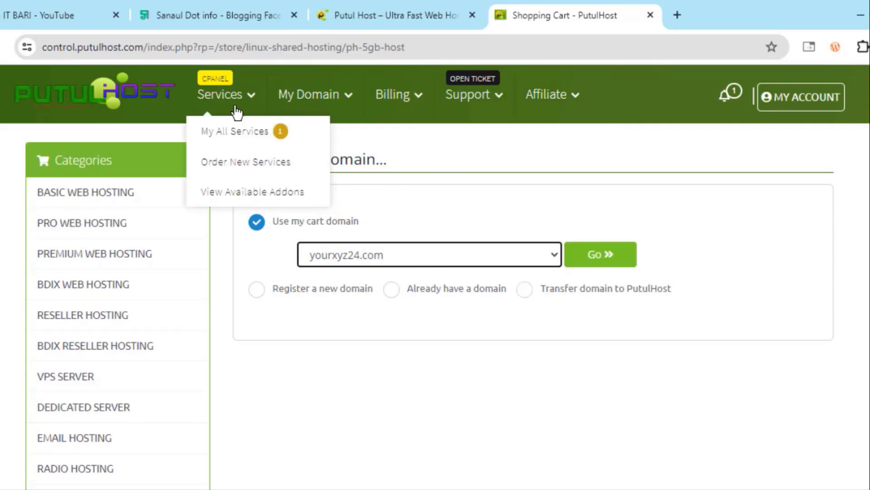
- Open the account's hosting services and go to the management details of the PH 5GB HOST plan for usitbari.com
click(250, 142)
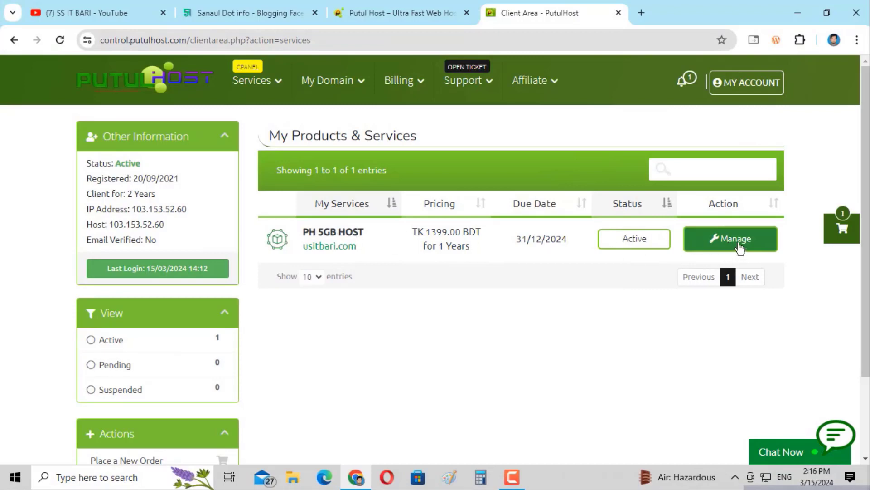
click(739, 247)
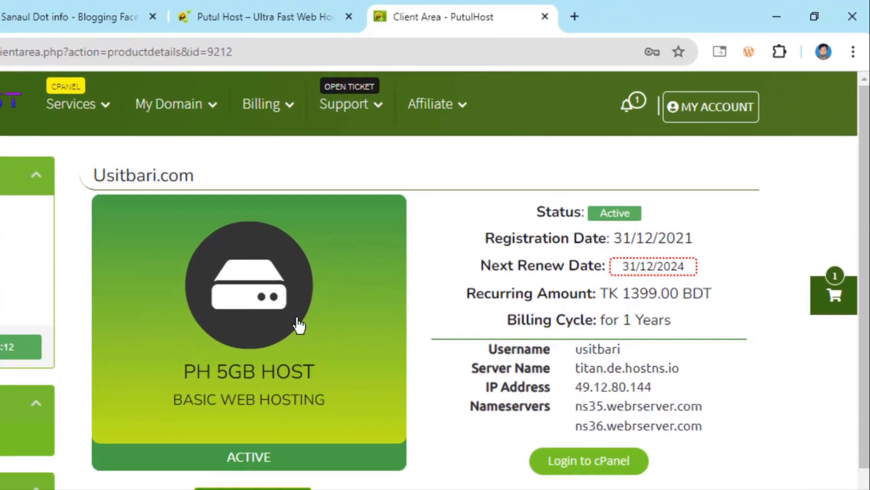
scroll(418, 257, down, 2)
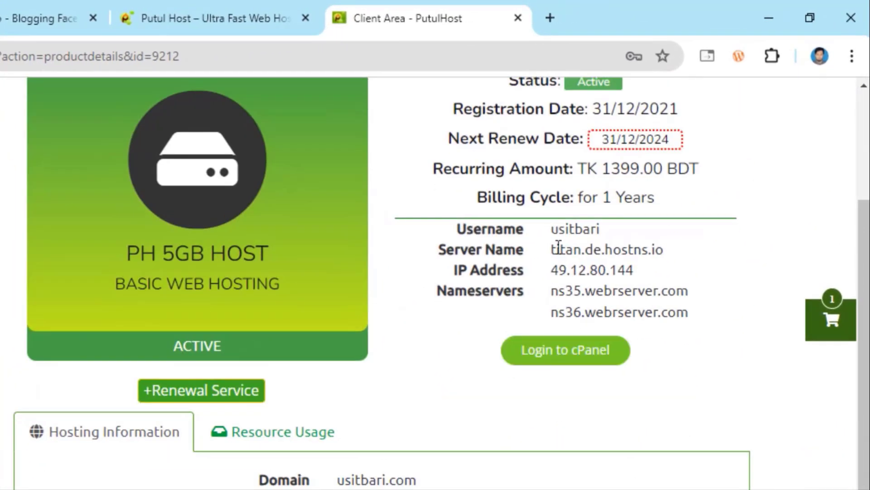
- Examine the two nameservers listed in the hosting details of usitbari.com
drag(437, 293, 584, 294)
drag(550, 290, 693, 308)
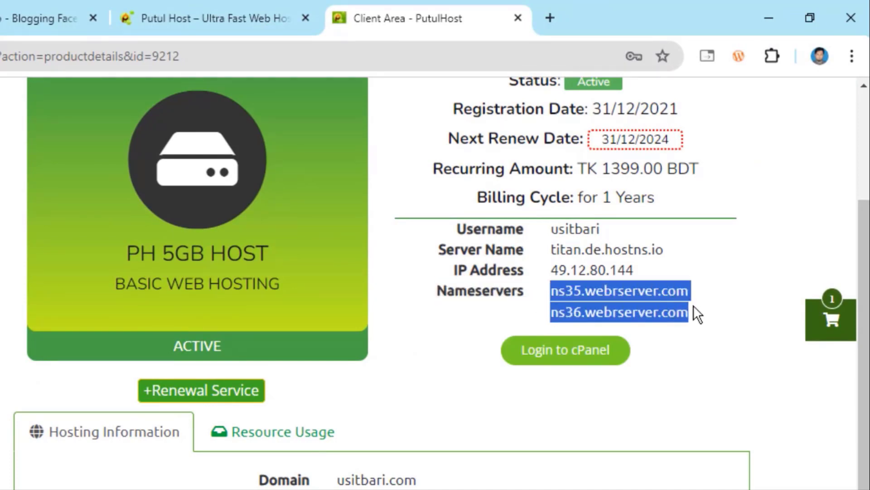
click(553, 290)
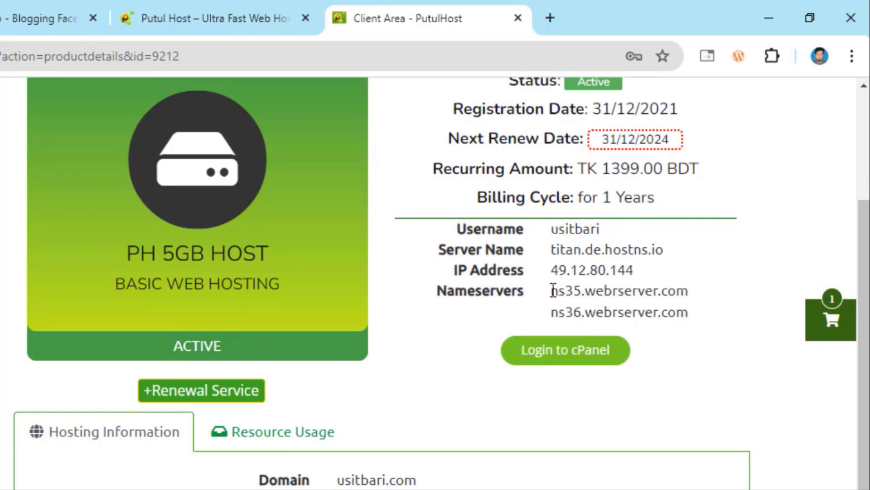
drag(553, 290, 689, 295)
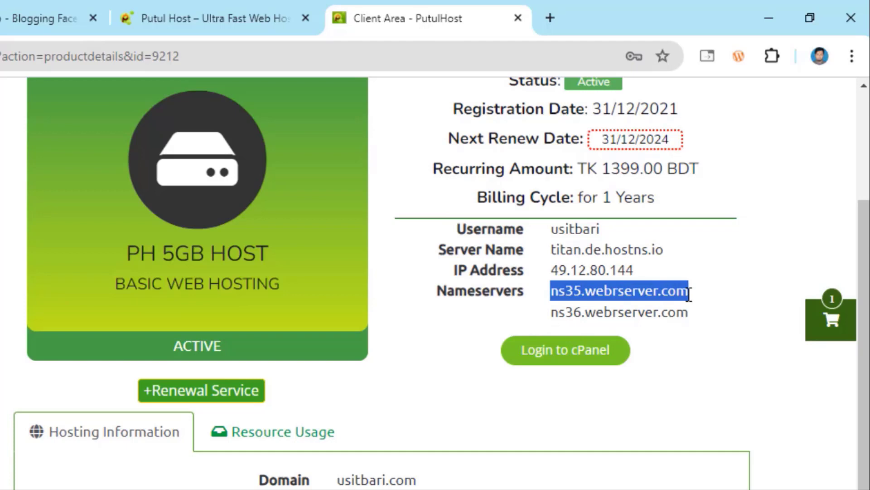
drag(546, 317, 703, 317)
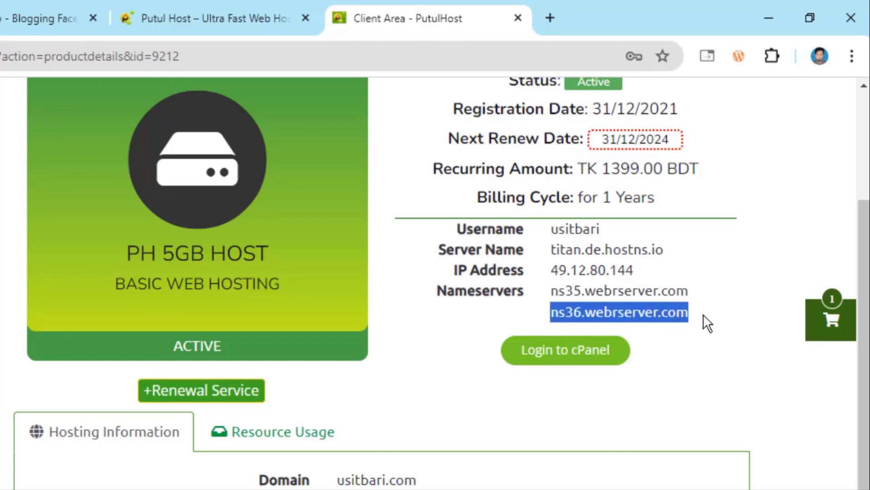
drag(552, 291, 658, 294)
click(160, 7)
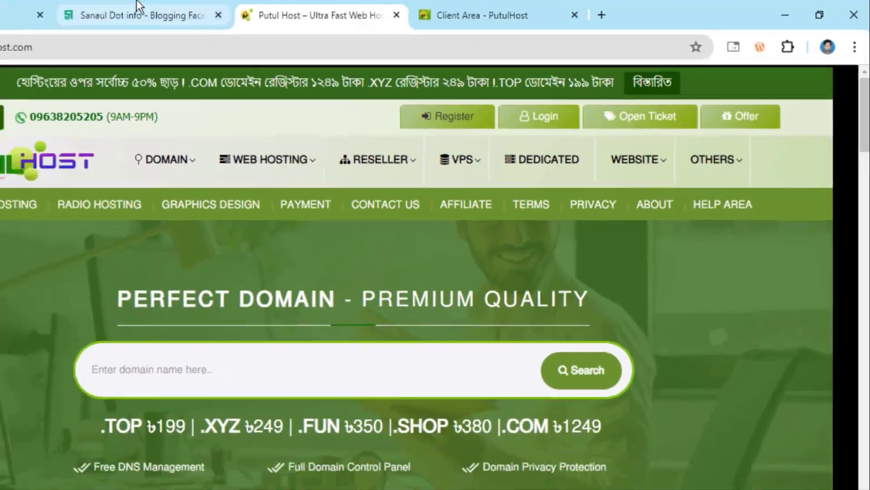
click(138, 7)
click(511, 11)
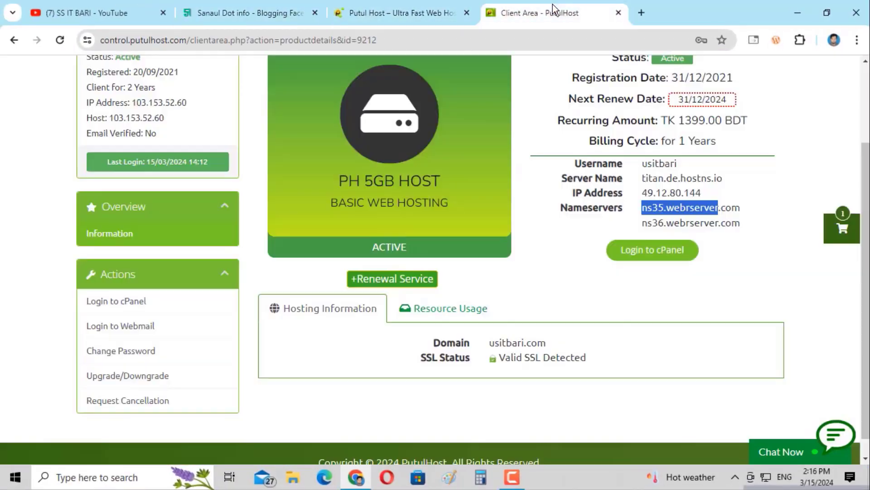
- Open the account's list of domains and go to the management page of sobaritbd.com
scroll(274, 91, up, 4)
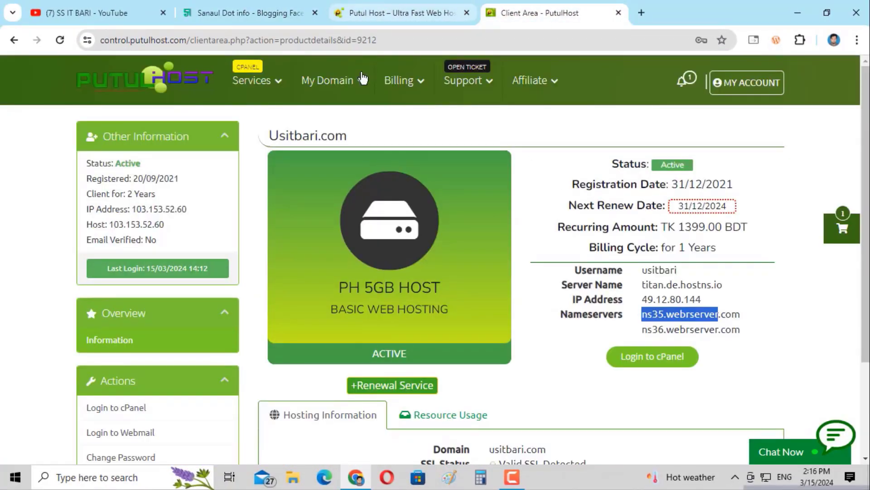
mouse_move(363, 80)
click(334, 115)
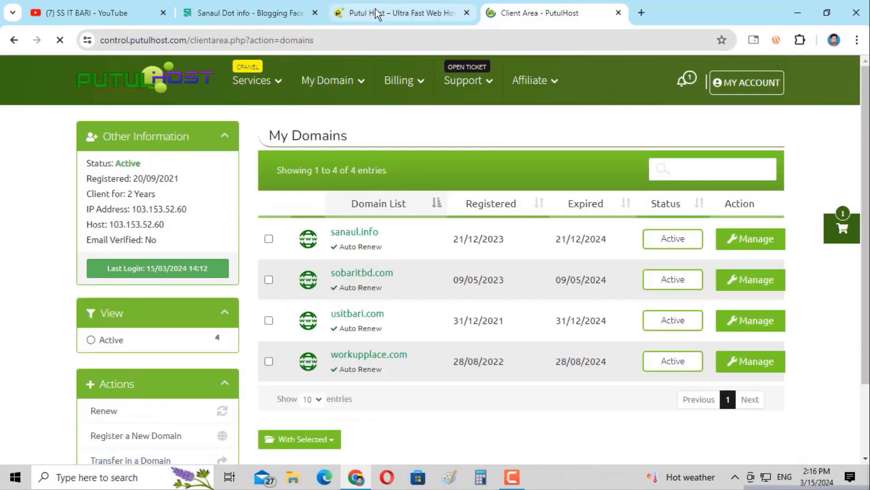
click(376, 9)
click(540, 12)
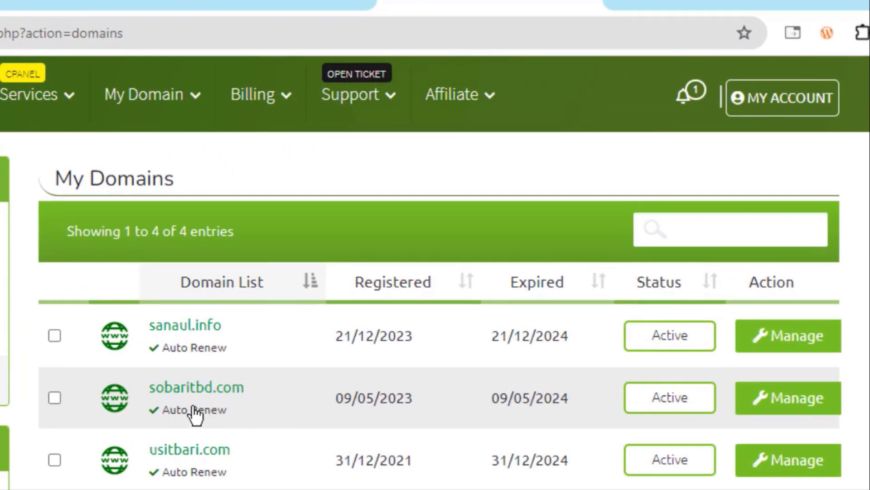
click(792, 408)
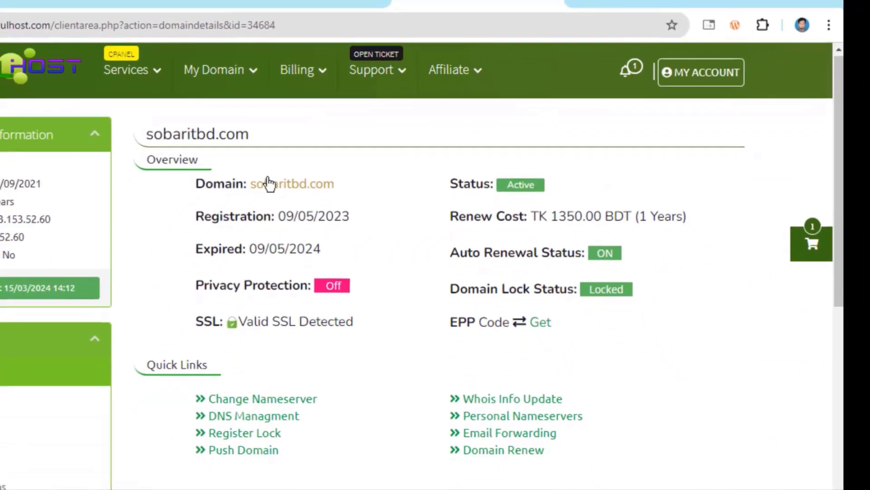
- Open the nameserver settings of sobaritbd.com and look at the entry for Nameserver 1
scroll(245, 236, down, 3)
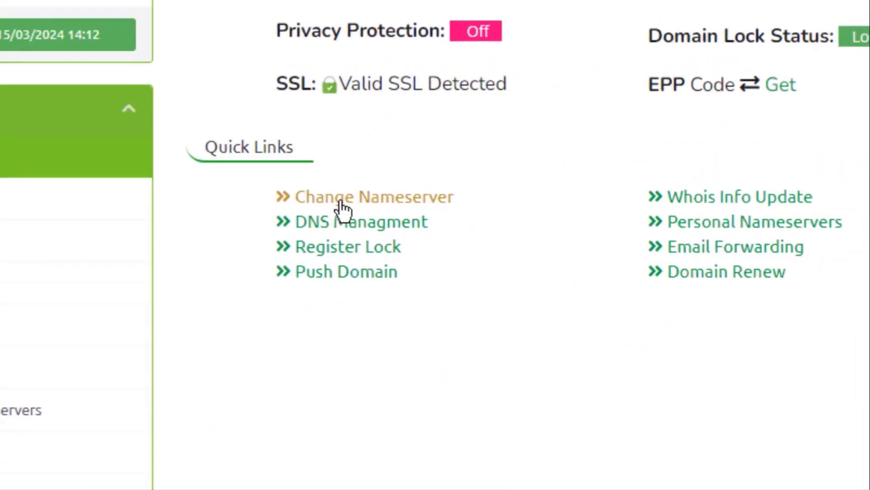
click(379, 169)
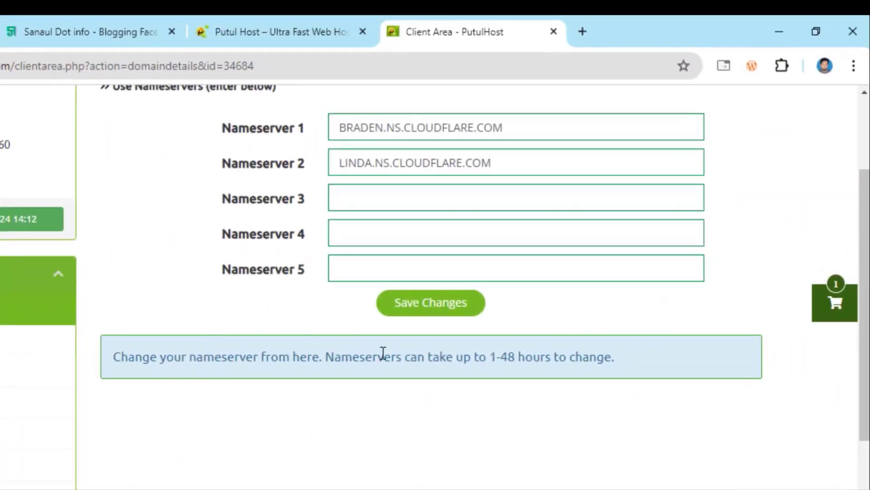
scroll(383, 353, up, 3)
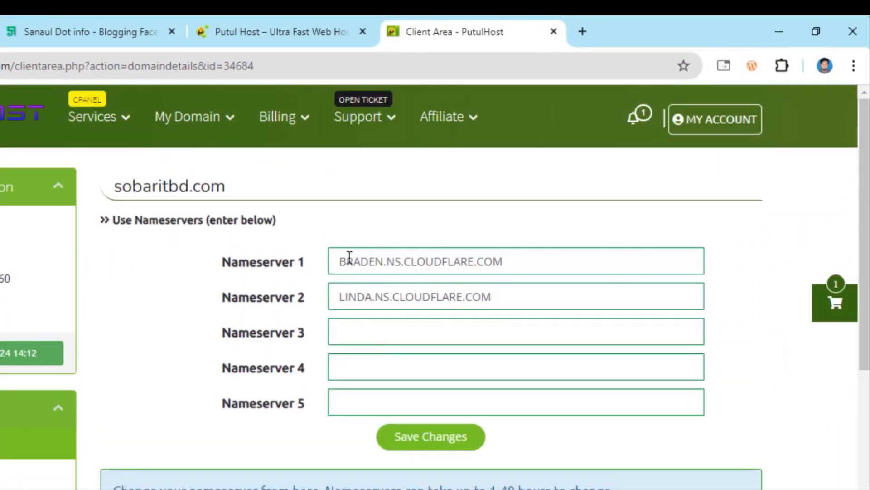
drag(334, 261, 504, 309)
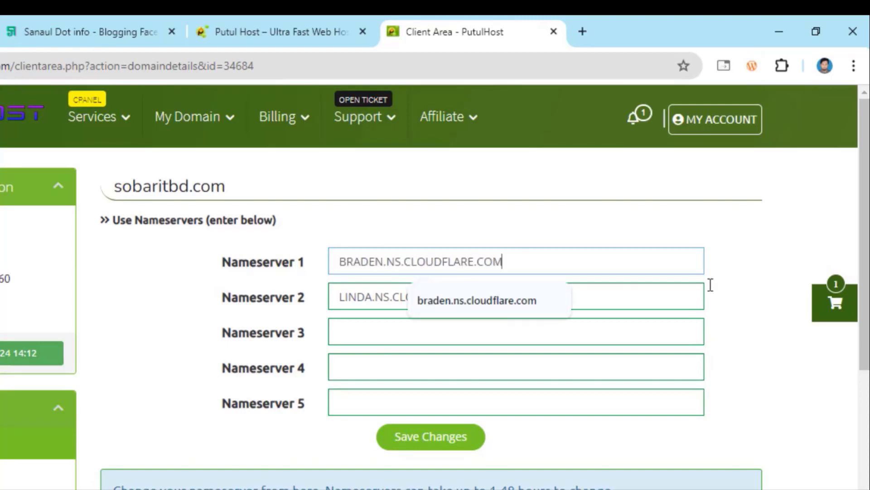
- Open the hosting details of usitbari.com in an additional browser tab, keeping the nameserver form of sobaritbd.com open
click(302, 19)
mouse_move(96, 188)
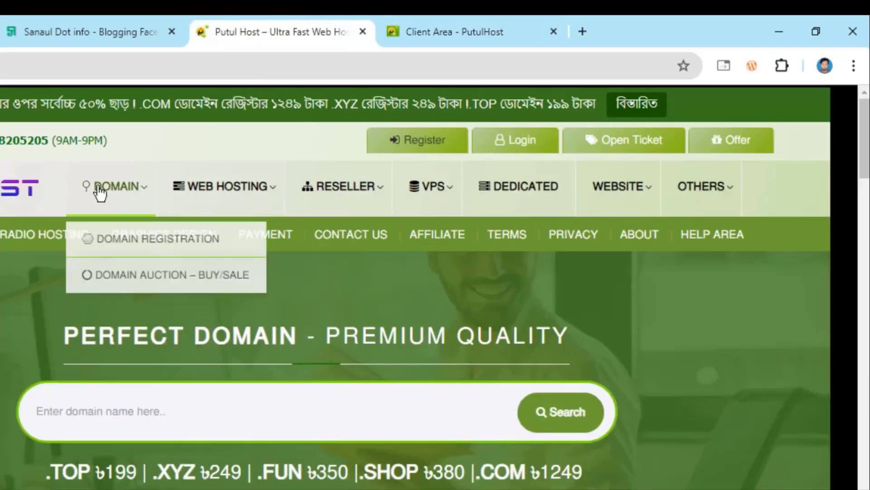
right_click(118, 238)
click(151, 252)
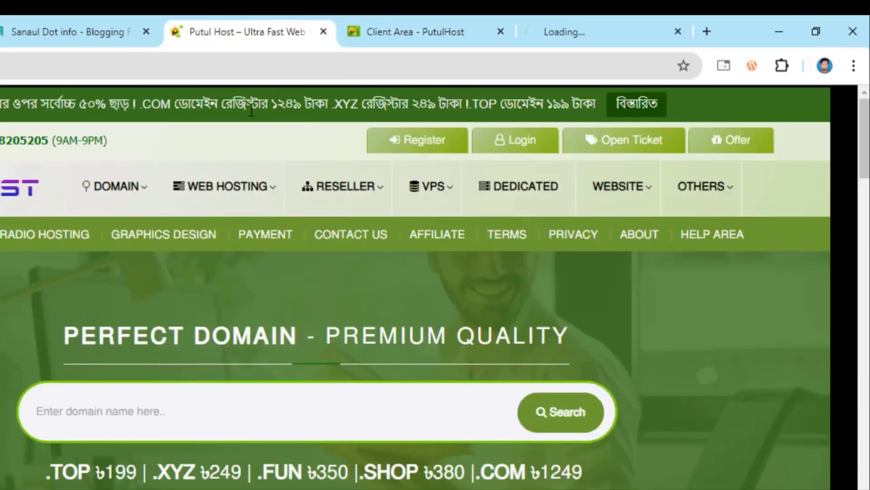
click(619, 21)
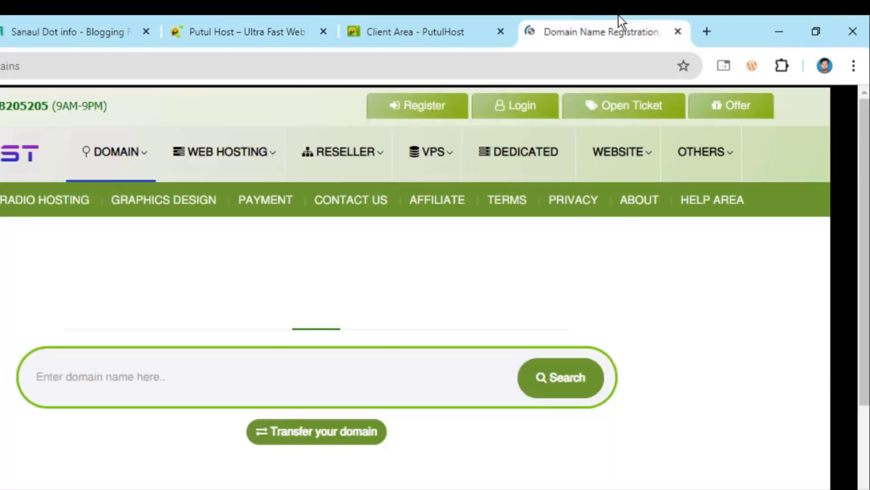
scroll(501, 288, down, 7)
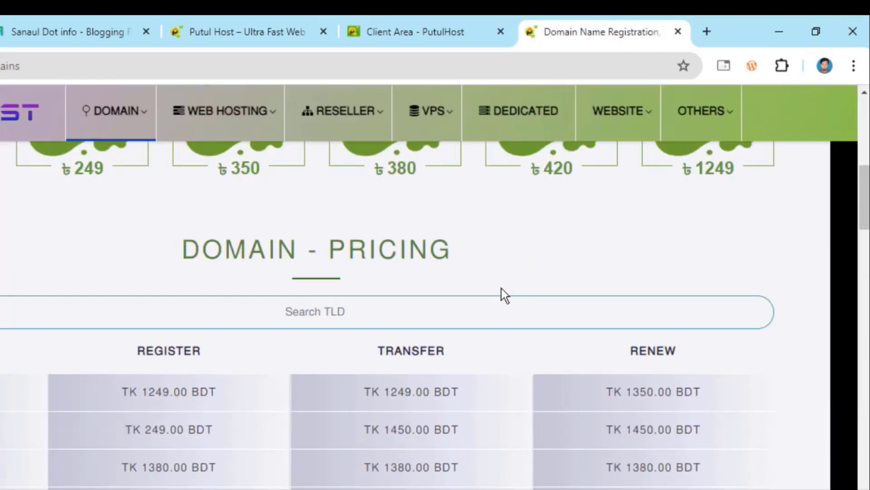
scroll(501, 287, up, 2)
scroll(501, 287, up, 5)
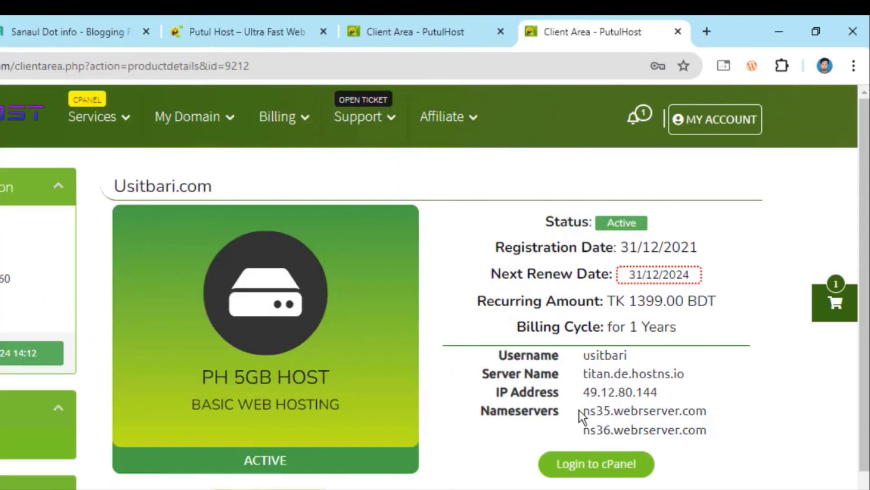
- Copy ns35.webrserver.com from the usitbari.com hosting details and replace Nameserver 1 of sobaritbd.com with it
drag(599, 411, 707, 412)
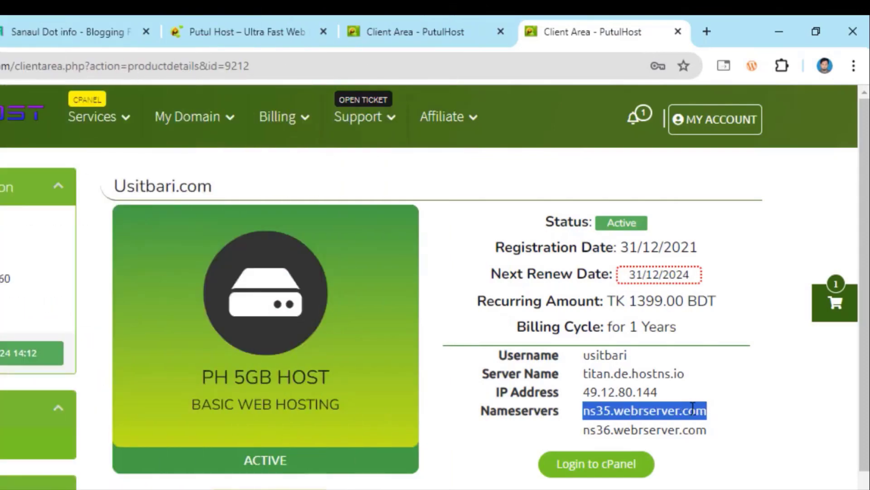
right_click(671, 411)
click(516, 206)
click(424, 16)
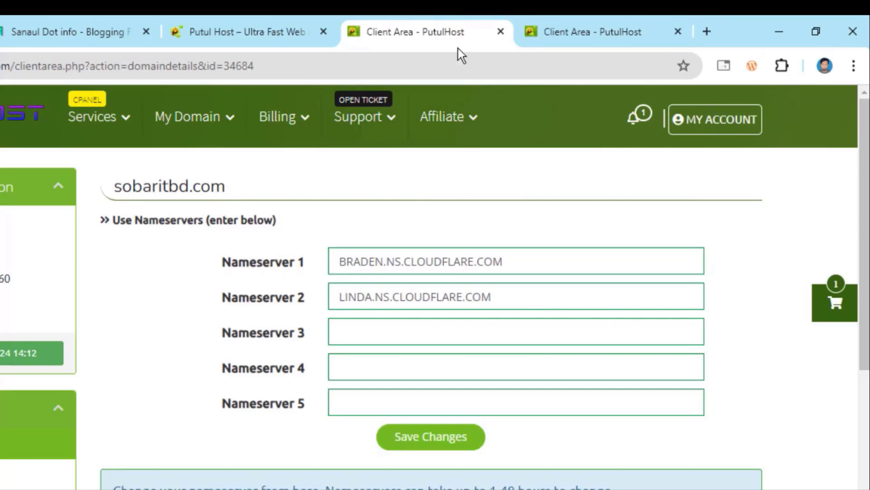
drag(507, 258, 319, 272)
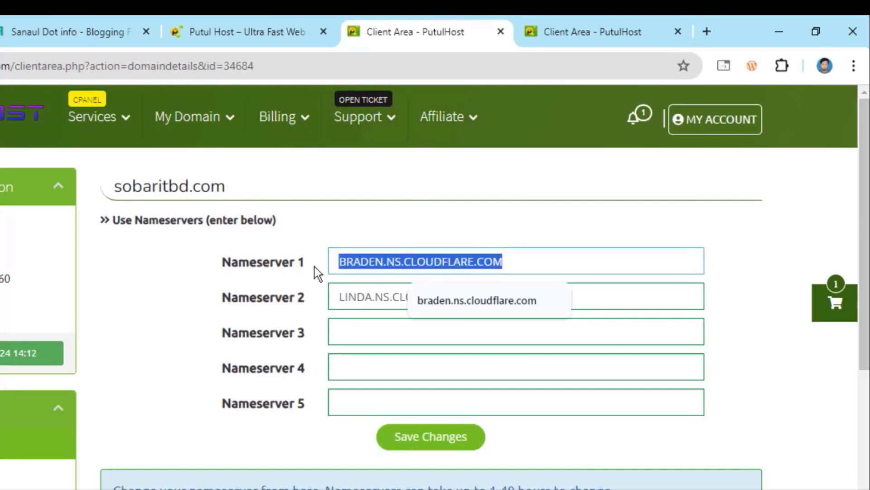
right_click(361, 263)
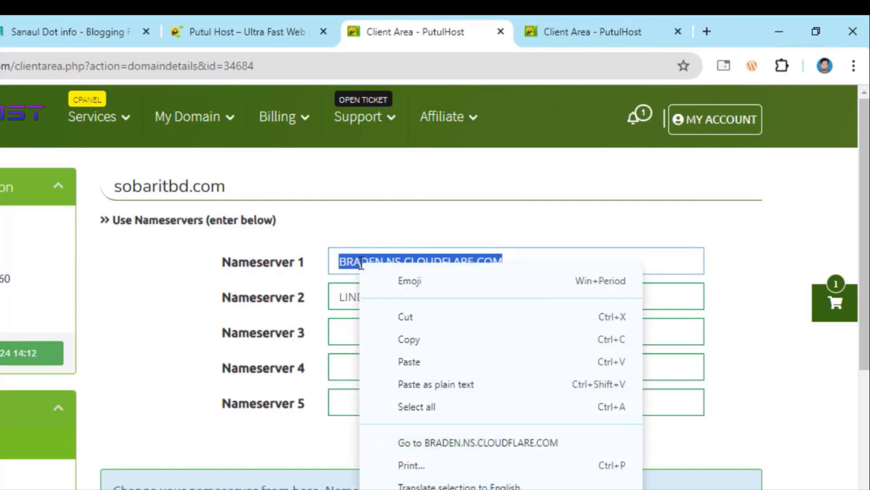
click(416, 366)
- Copy ns36.webrserver.com from the hosting details into Nameserver 2 of sobaritbd.com and save the nameserver changes
click(589, 20)
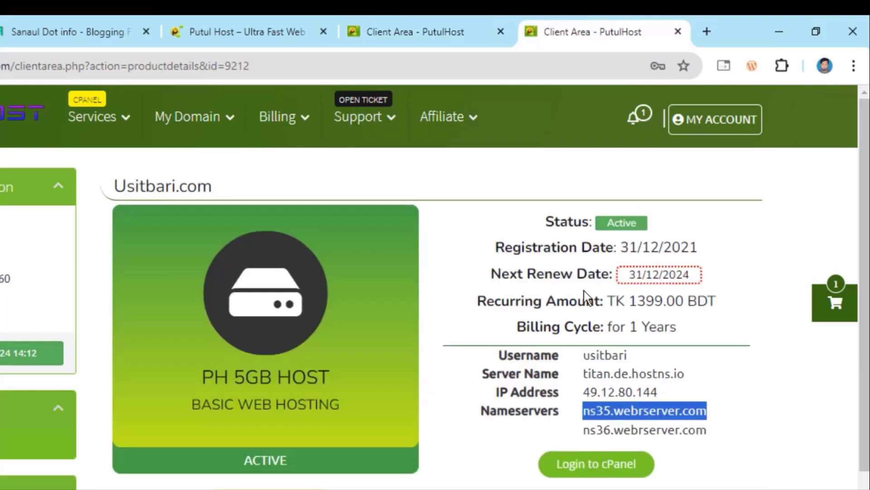
drag(584, 435, 666, 431)
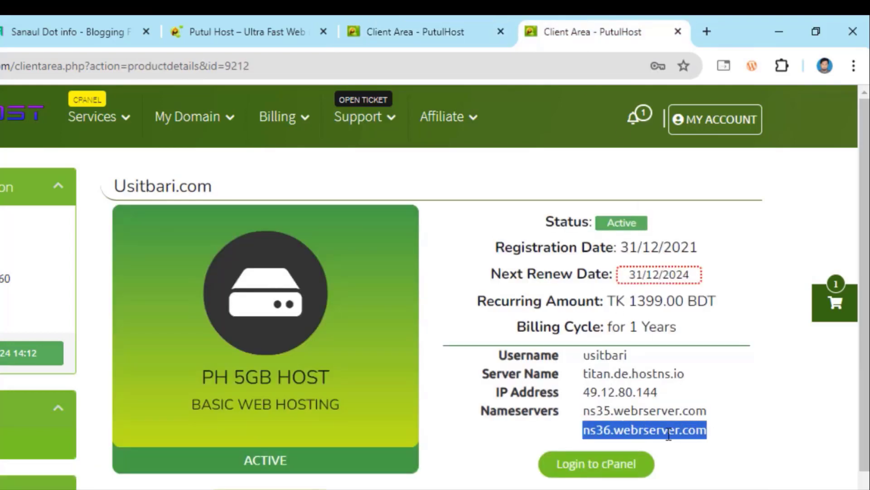
right_click(661, 431)
click(504, 231)
click(417, 31)
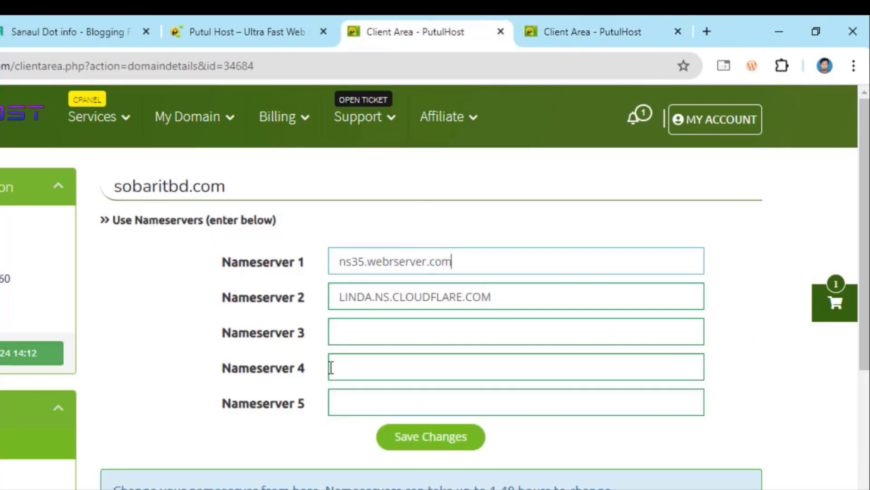
click(494, 299)
drag(493, 299, 322, 303)
right_click(380, 295)
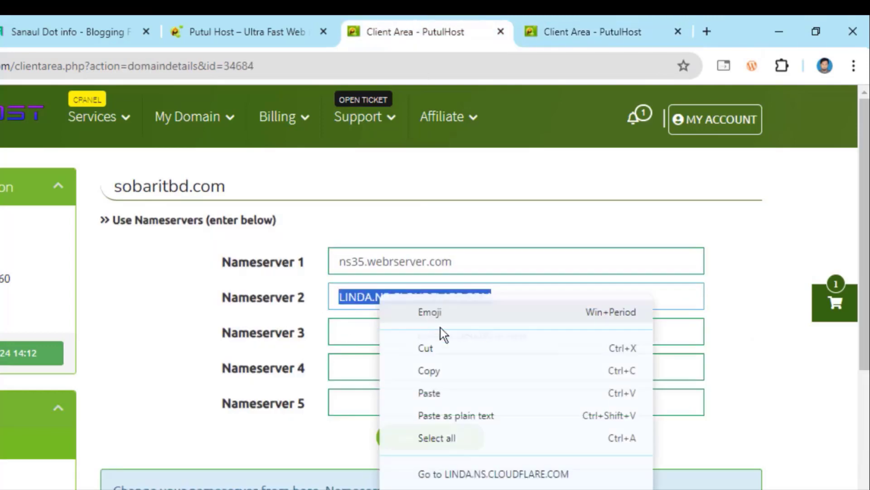
click(428, 393)
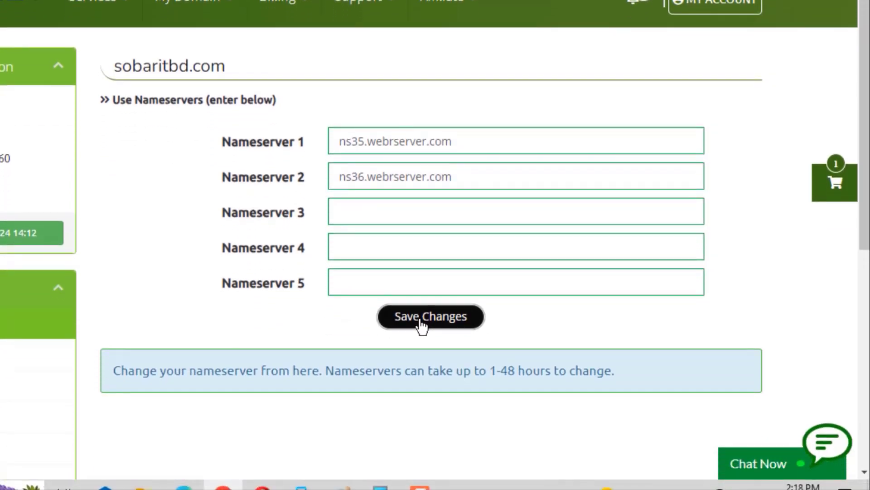
scroll(422, 325, down, 3)
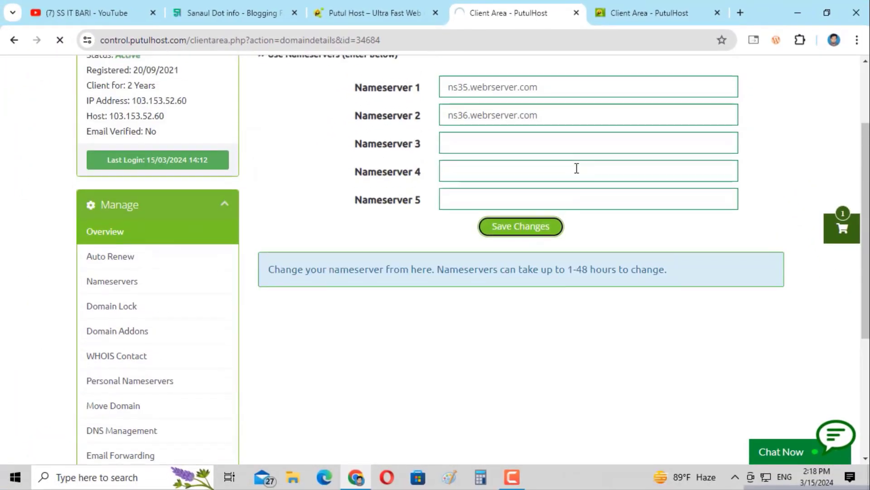
scroll(555, 86, up, 3)
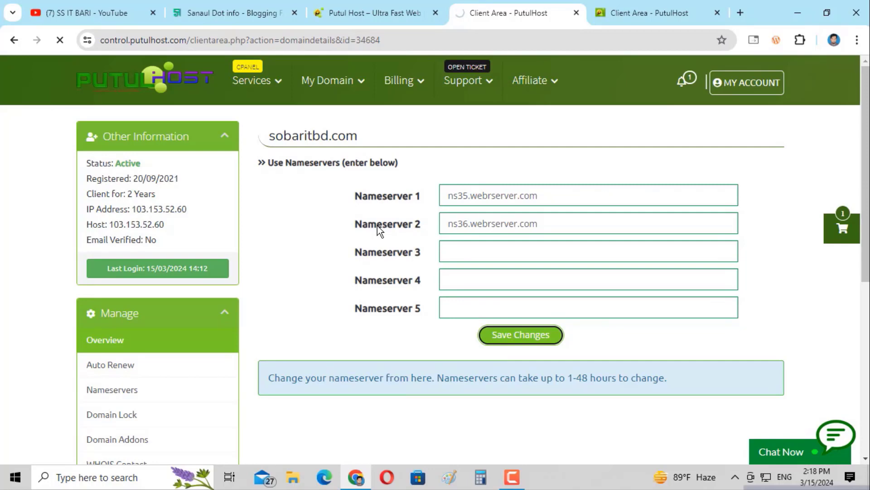
click(364, 9)
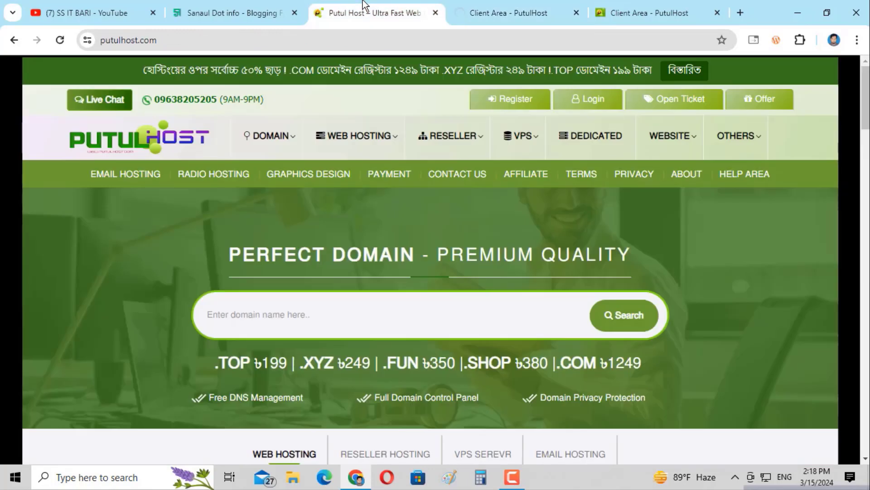
click(508, 12)
click(628, 13)
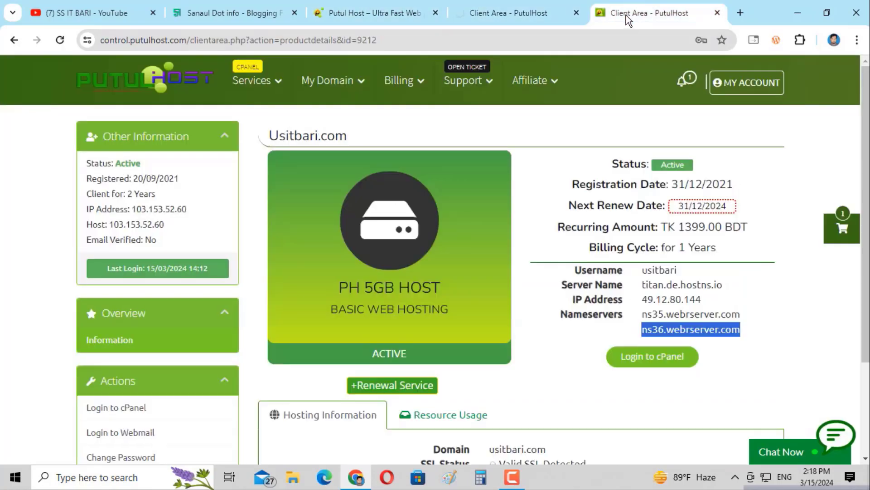
click(518, 16)
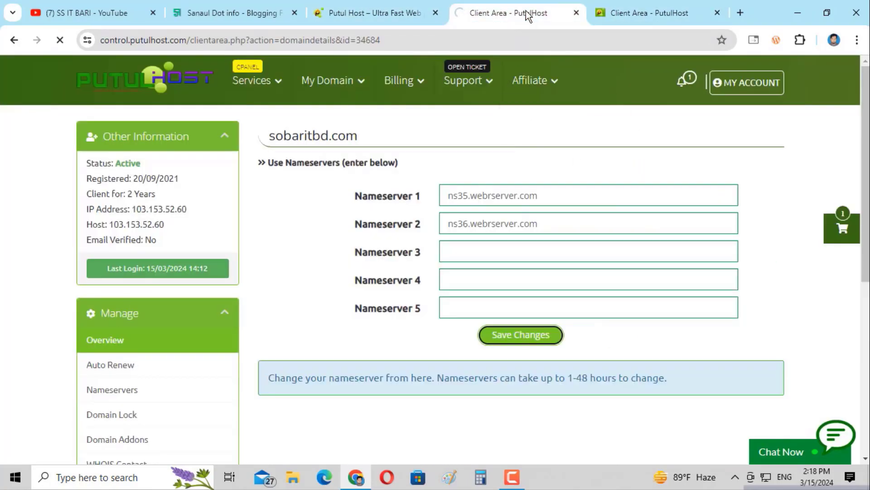
click(674, 10)
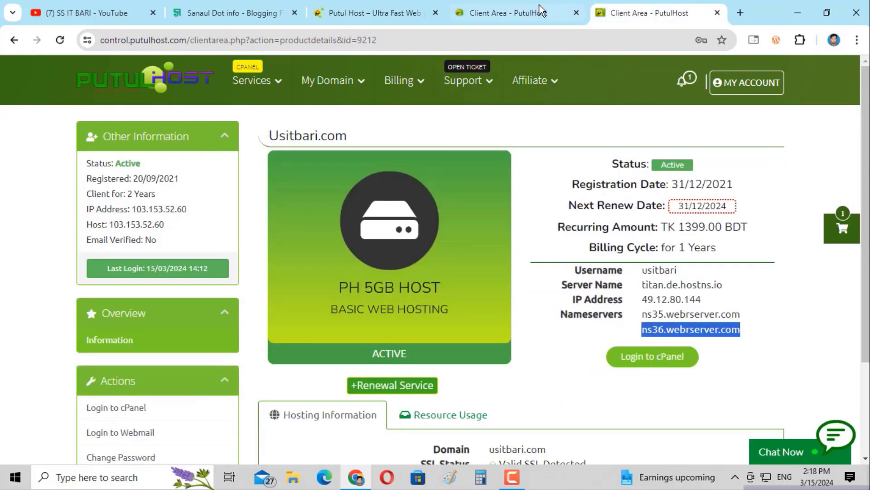
click(517, 13)
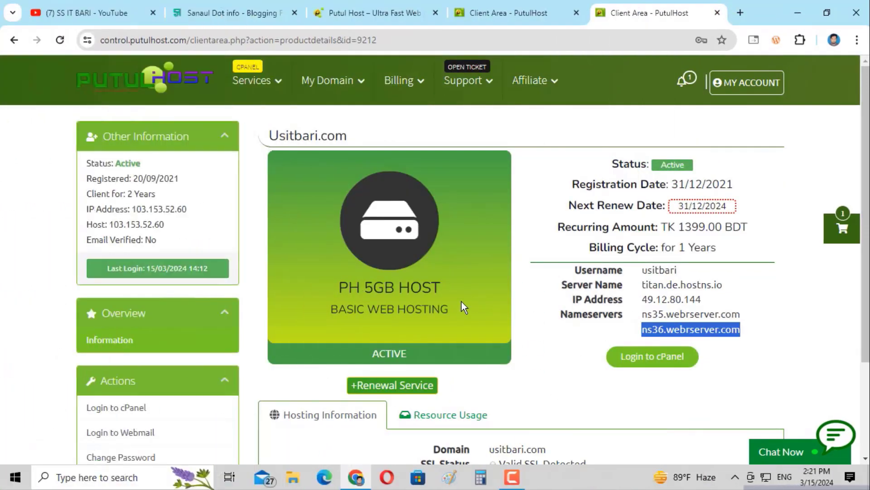
- Log in to cPanel from the usitbari.com hosting details and open the form for creating a new domain
scroll(461, 302, down, 2)
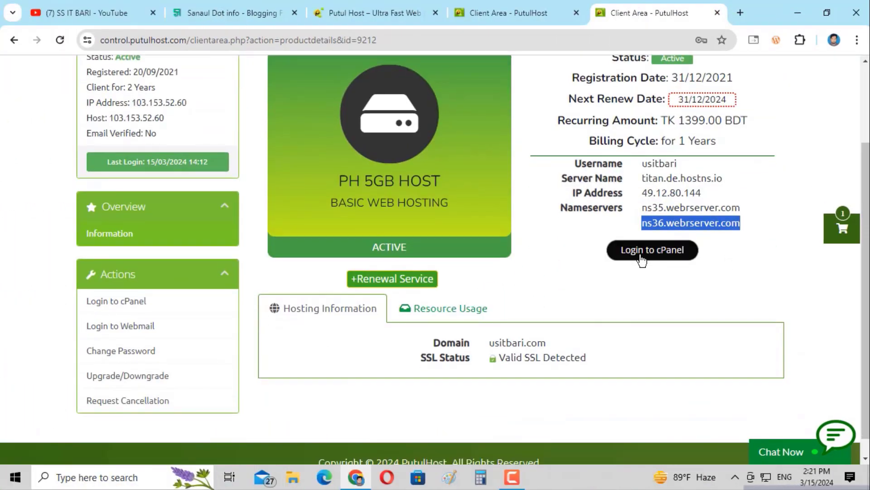
click(643, 255)
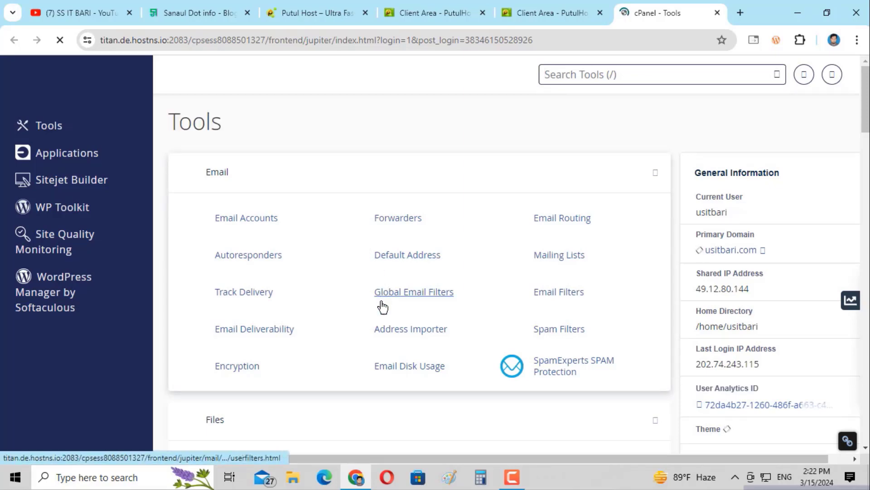
scroll(350, 236, down, 7)
scroll(351, 254, up, 7)
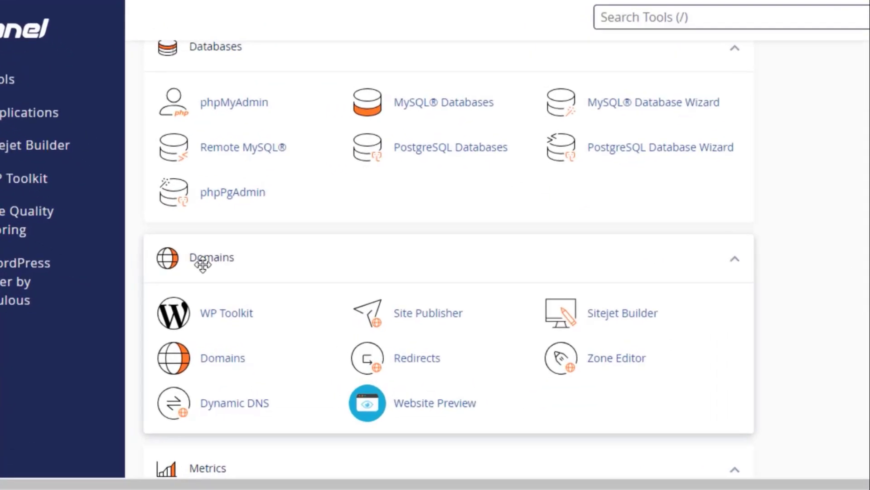
scroll(210, 343, down, 3)
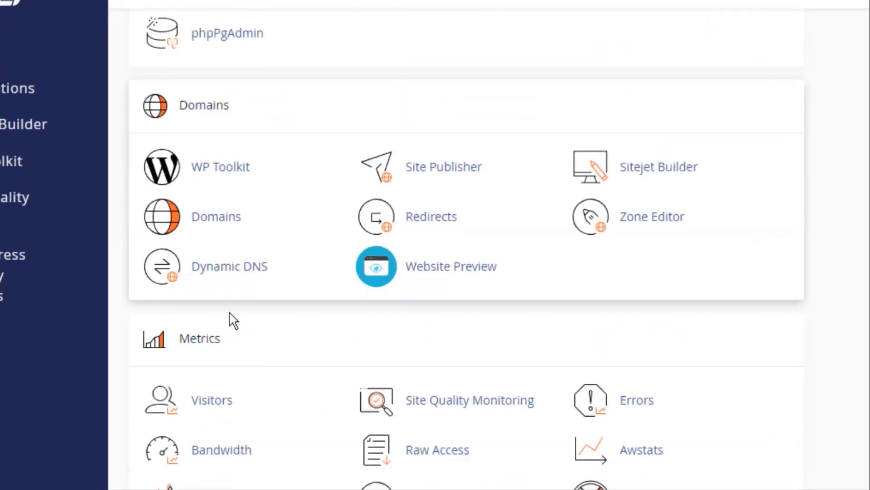
click(216, 223)
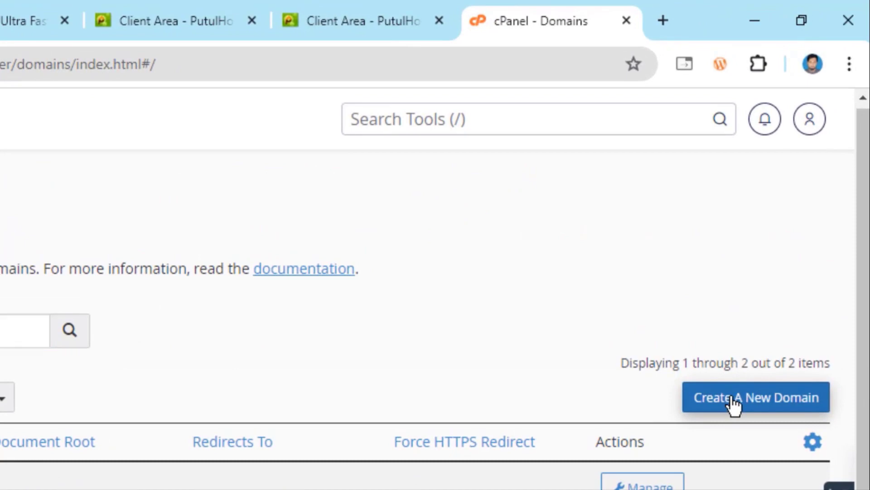
click(737, 392)
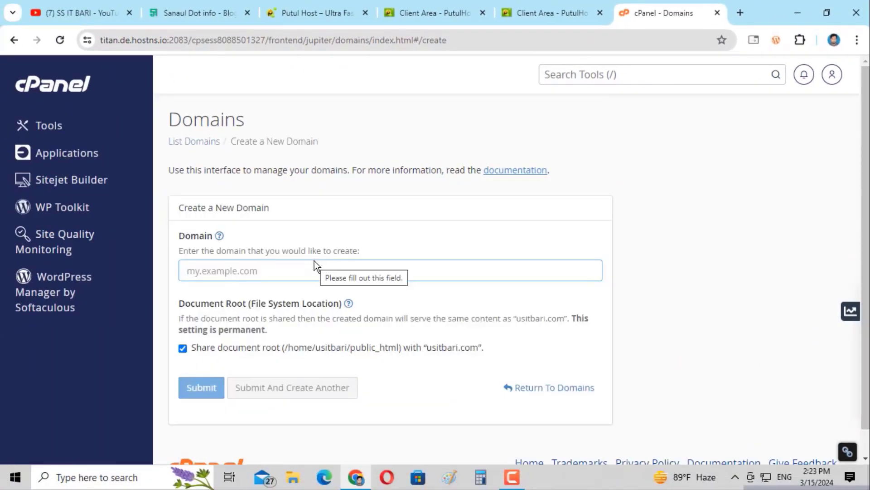
- Copy the domain name sobaritbd.com from its nameserver page in the PutulHost client area for the new cPanel domain
click(221, 275)
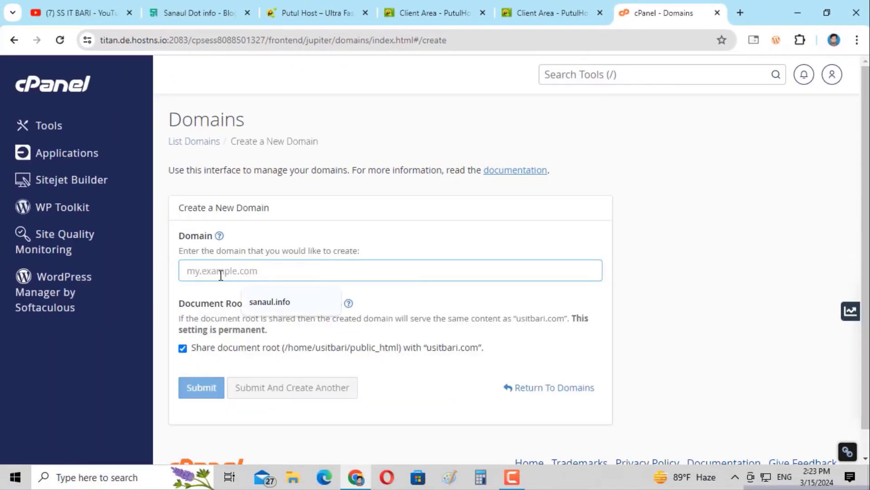
click(454, 6)
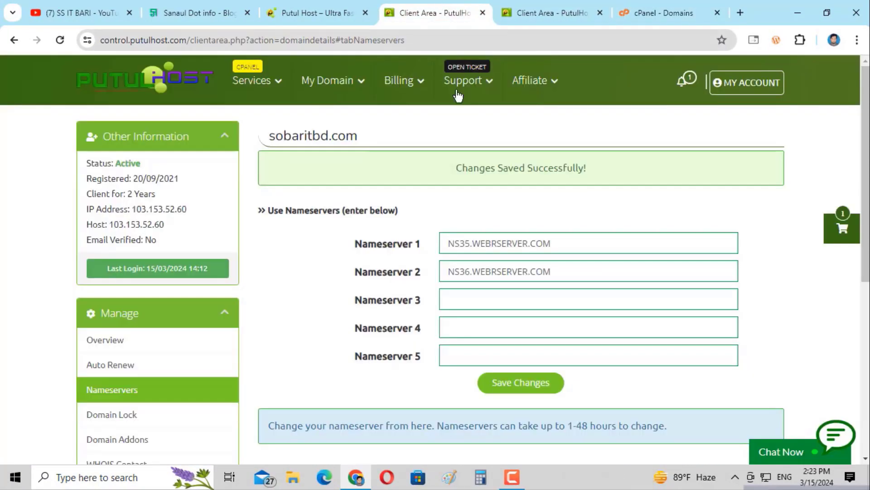
mouse_move(465, 82)
drag(366, 139, 267, 136)
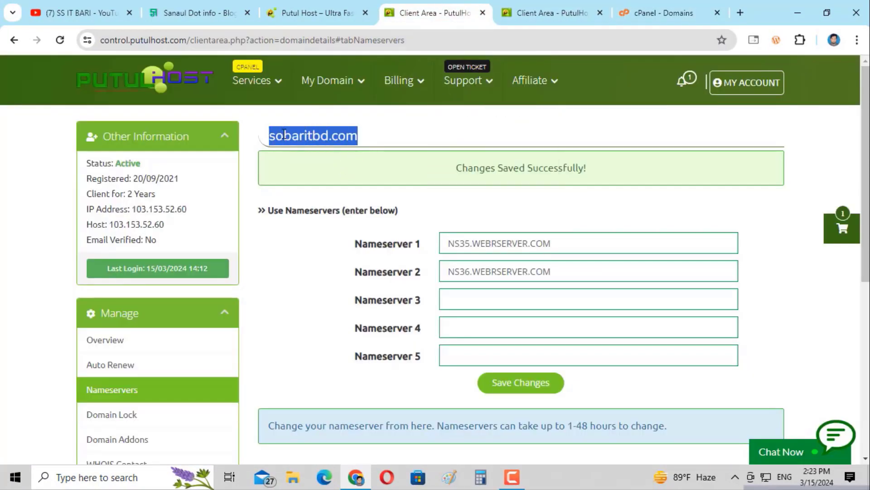
right_click(283, 135)
click(319, 148)
- Paste sobaritbd.com as the new domain in cPanel and submit it with the document root shared with usitbari.com
click(521, 13)
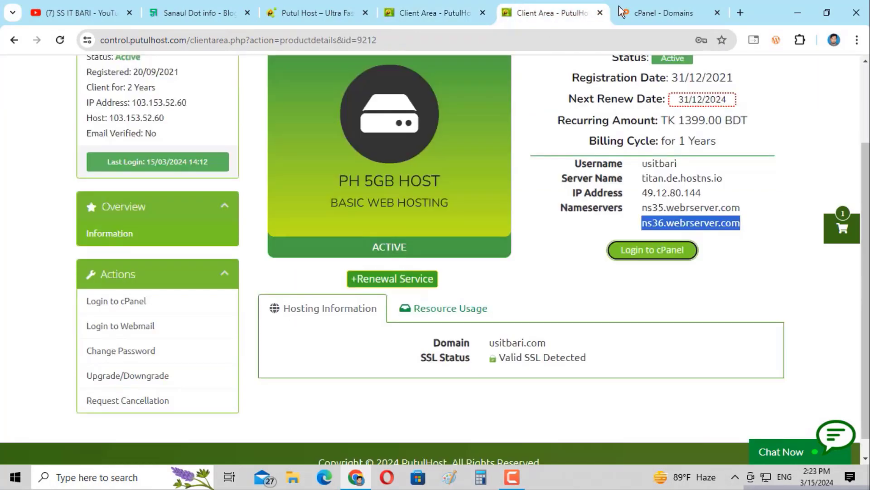
click(635, 10)
right_click(206, 271)
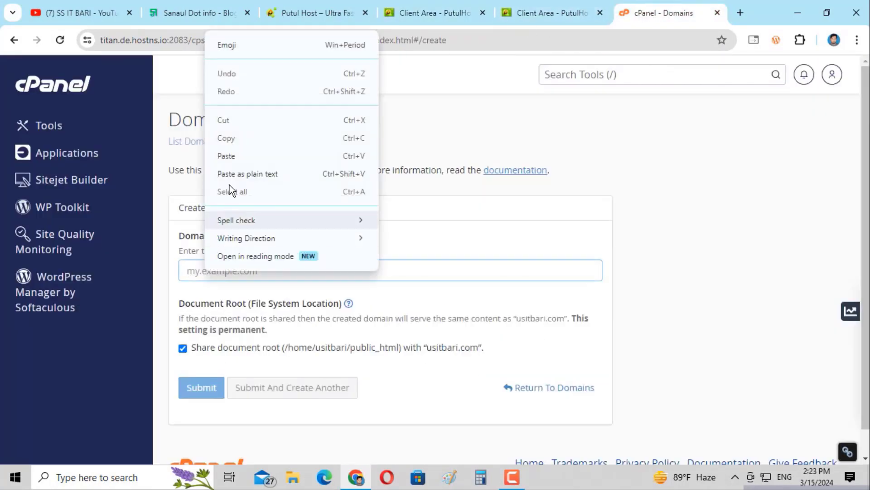
click(283, 155)
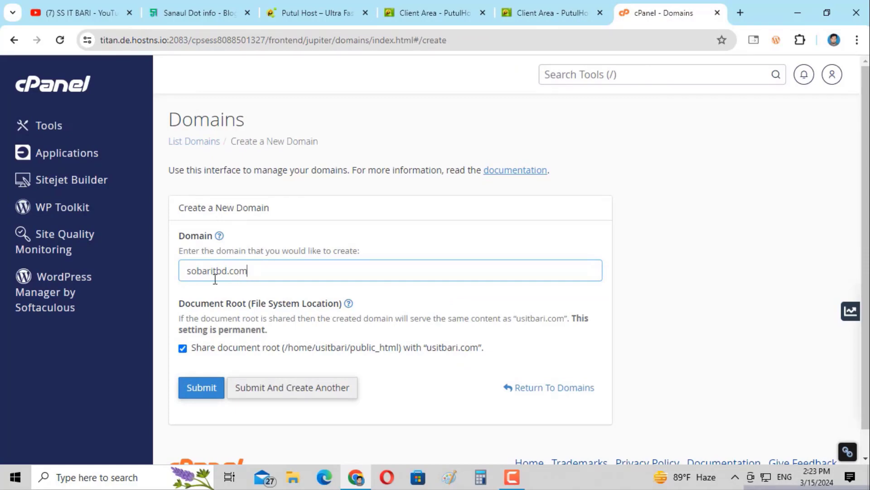
scroll(294, 322, down, 1)
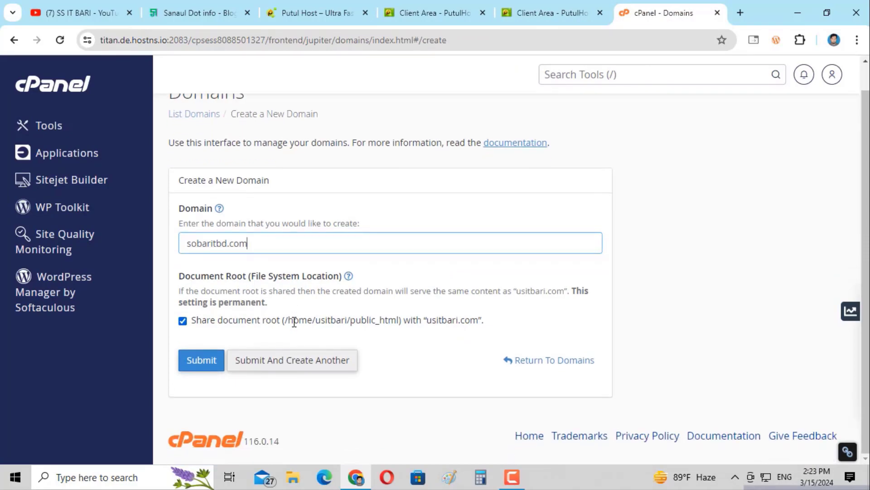
click(202, 363)
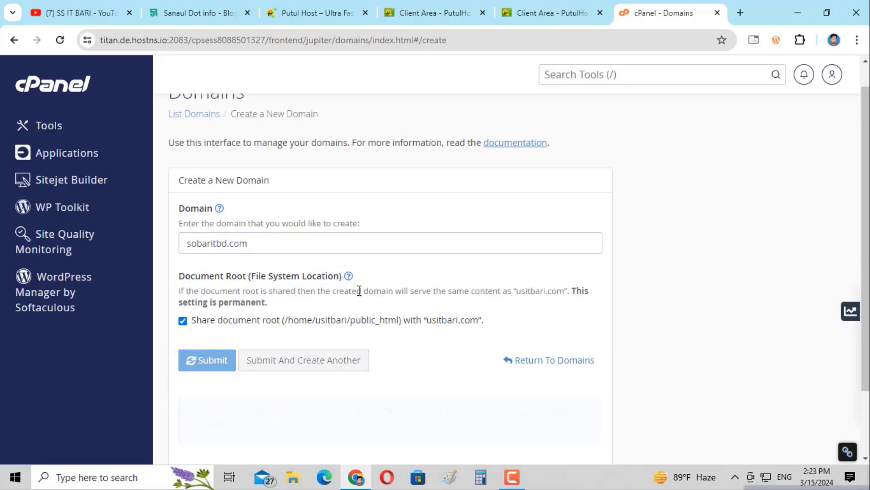
scroll(359, 290, down, 3)
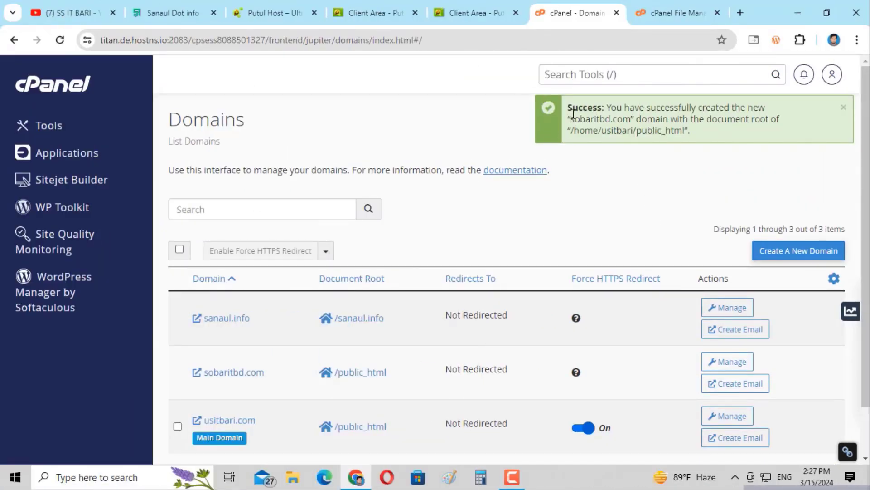
drag(568, 108, 725, 135)
click(705, 132)
scroll(507, 294, down, 1)
- Open WordPress from the featured applications in the cPanel tools and start installing it with Installatron
click(62, 132)
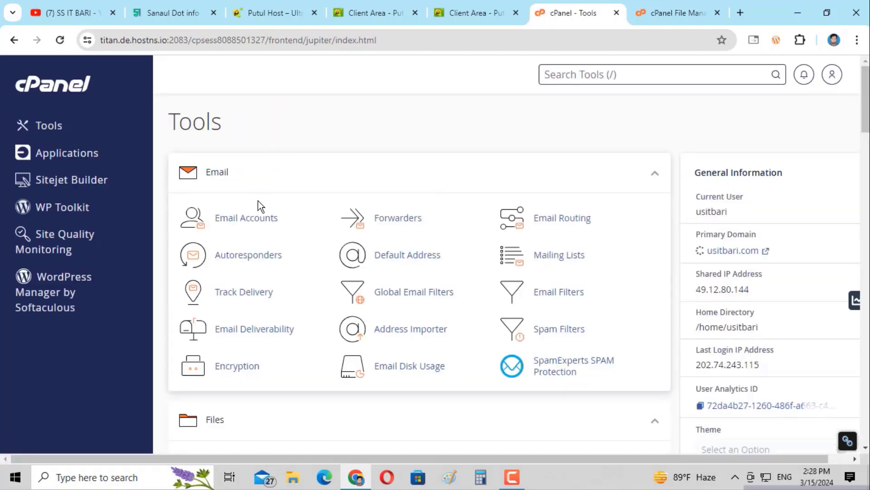
scroll(274, 216, down, 6)
scroll(469, 259, down, 20)
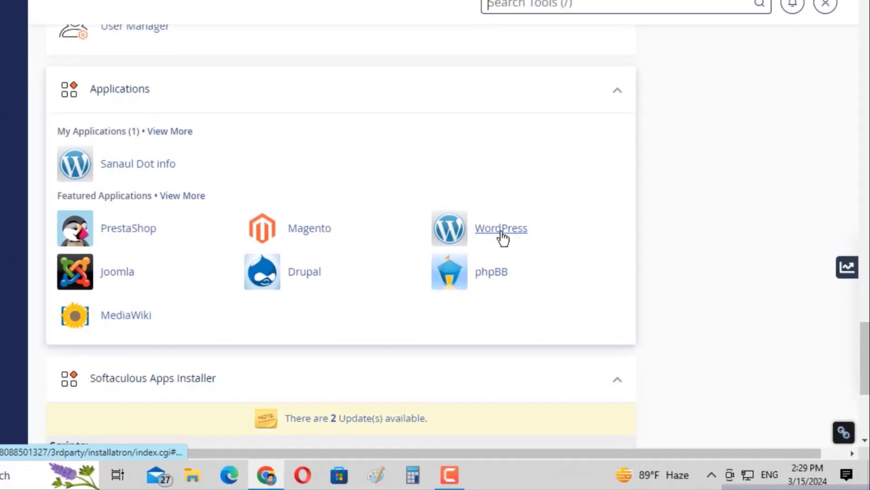
click(477, 221)
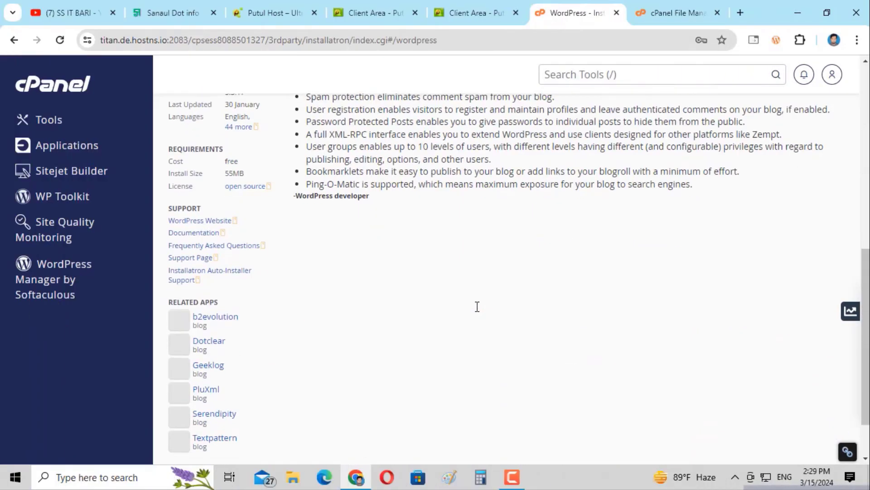
scroll(477, 307, up, 7)
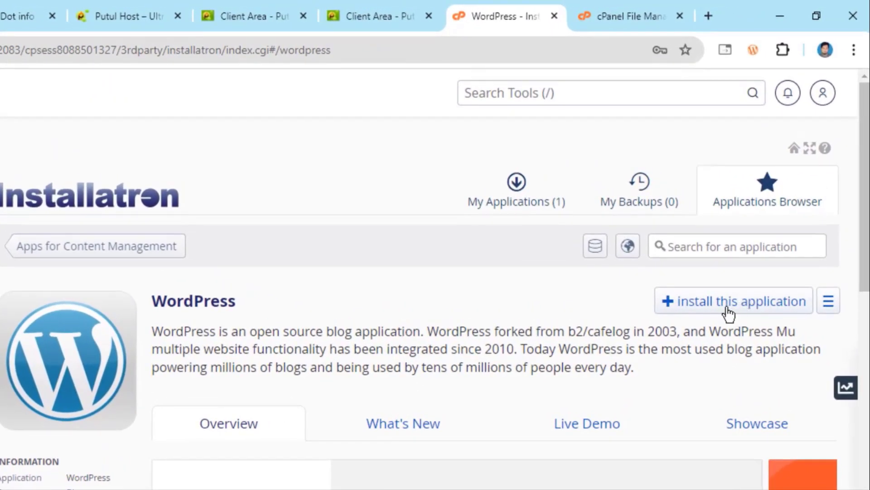
click(735, 288)
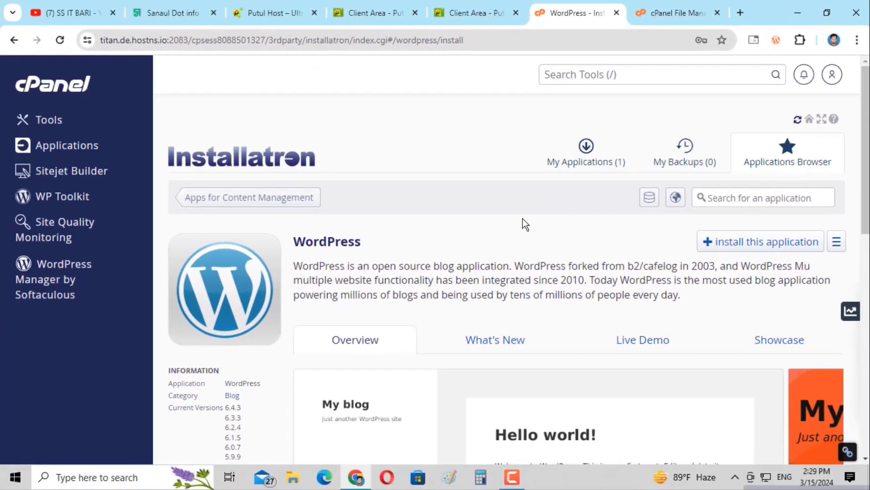
scroll(523, 218, down, 5)
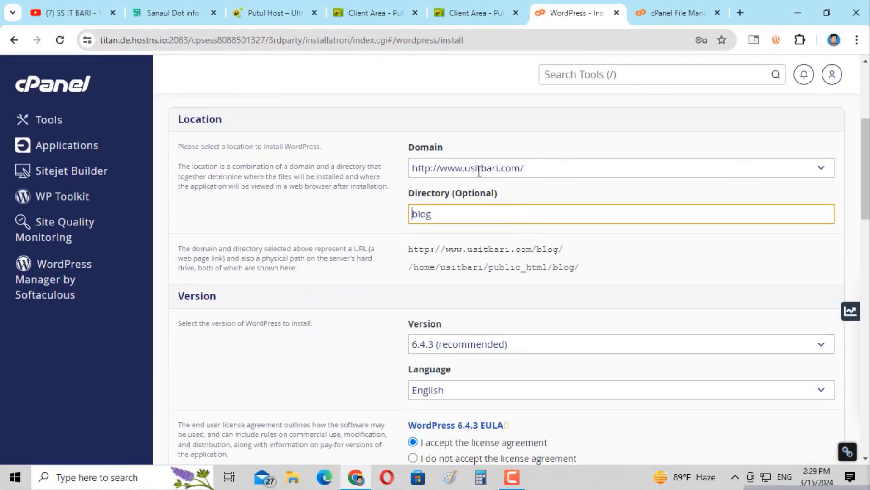
click(823, 166)
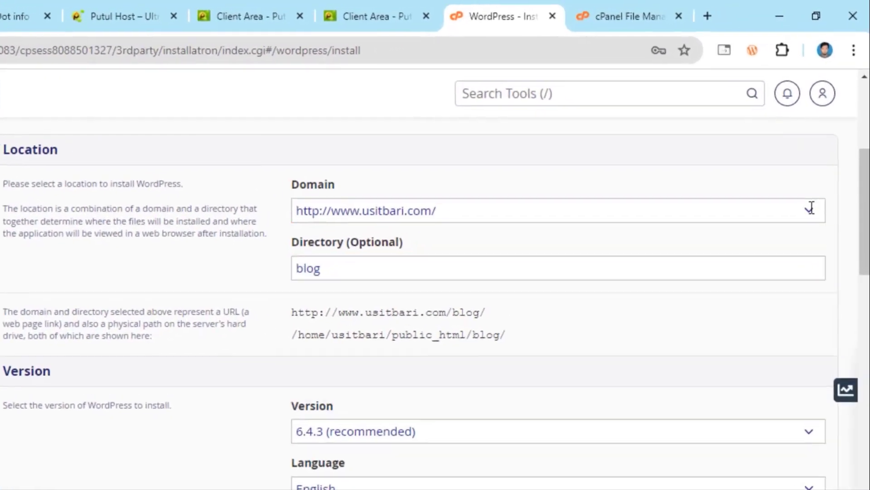
click(811, 208)
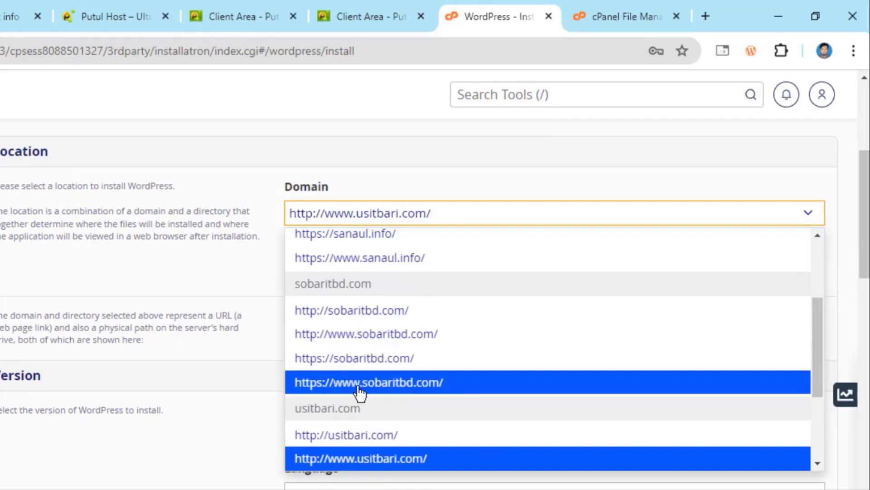
click(381, 389)
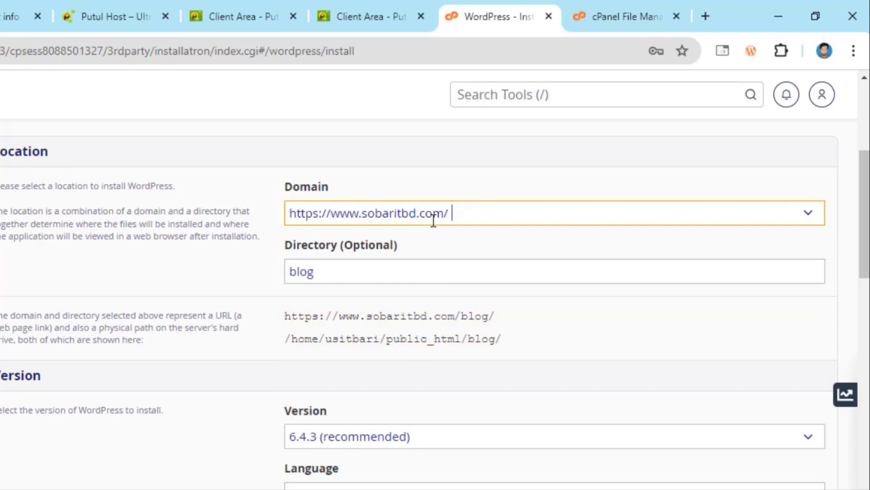
click(807, 211)
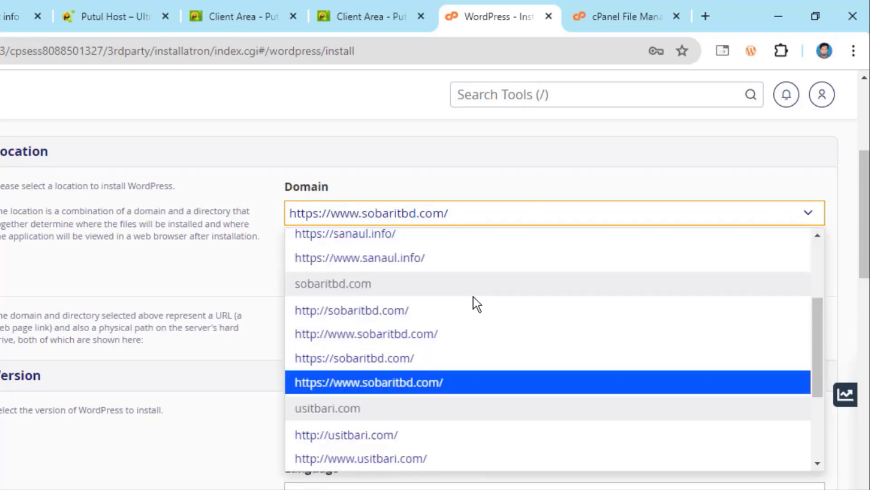
click(372, 383)
- Examine the version, language, license, automatic update and backup options of the WordPress installation down to its administrator settings
scroll(410, 320, down, 7)
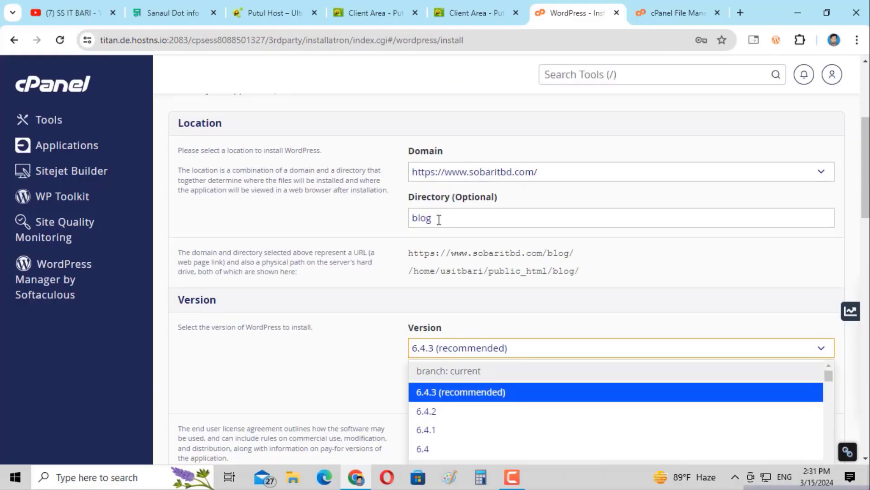
scroll(438, 220, down, 4)
click(365, 173)
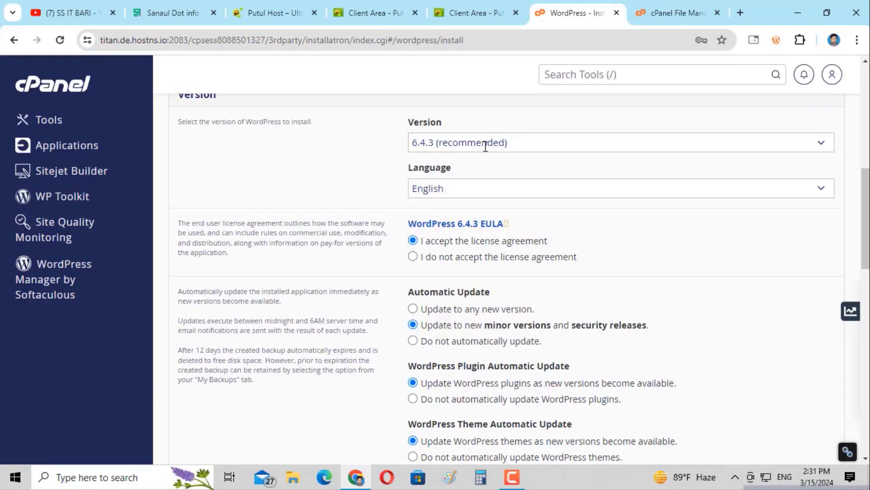
scroll(475, 200, down, 2)
scroll(475, 200, down, 4)
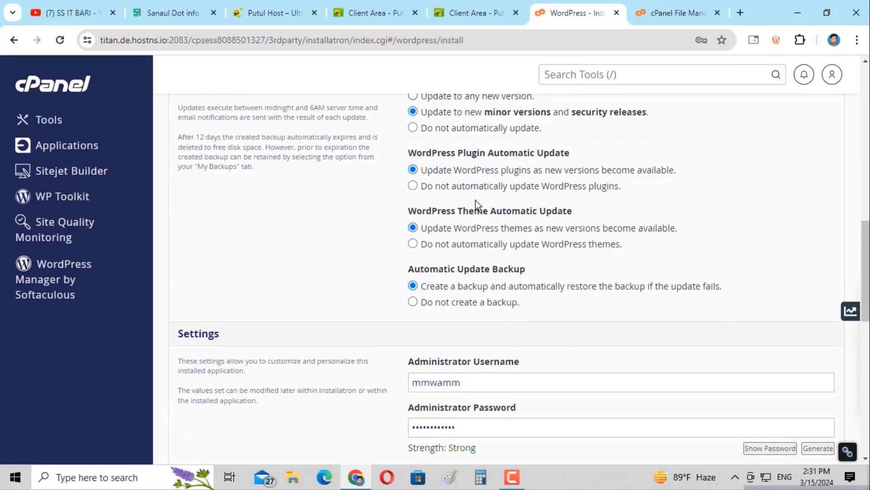
scroll(507, 184, down, 2)
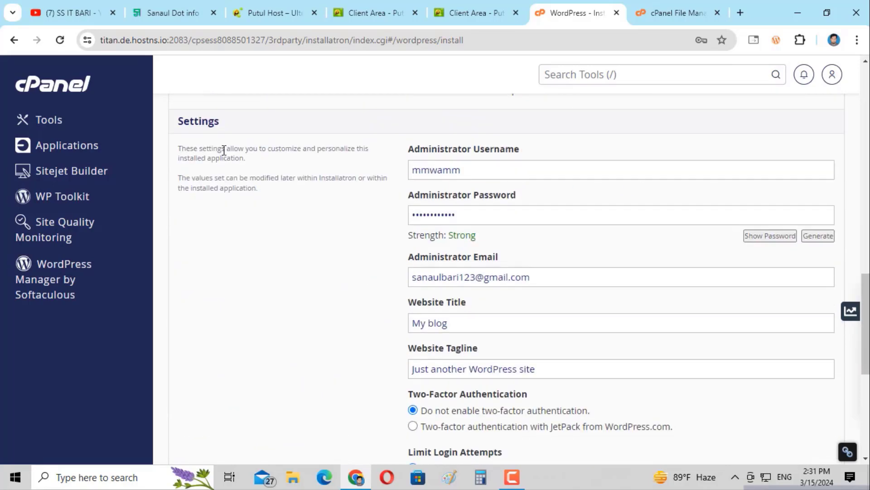
drag(180, 125, 243, 124)
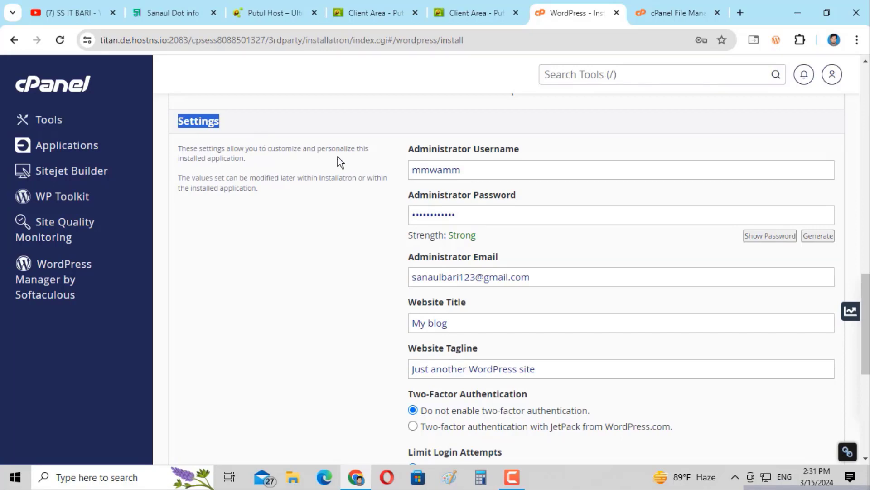
- Replace the administrator username of the WordPress installation with "Sobaritbd admin"
drag(494, 171, 405, 170)
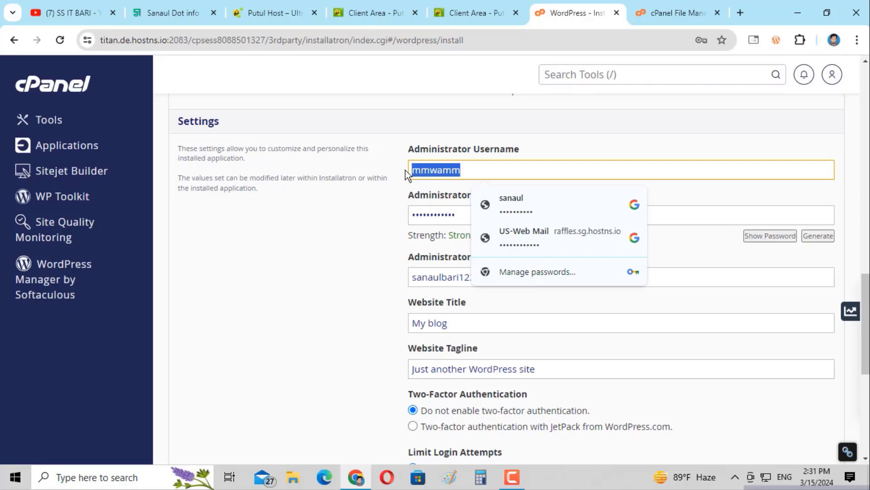
click(422, 214)
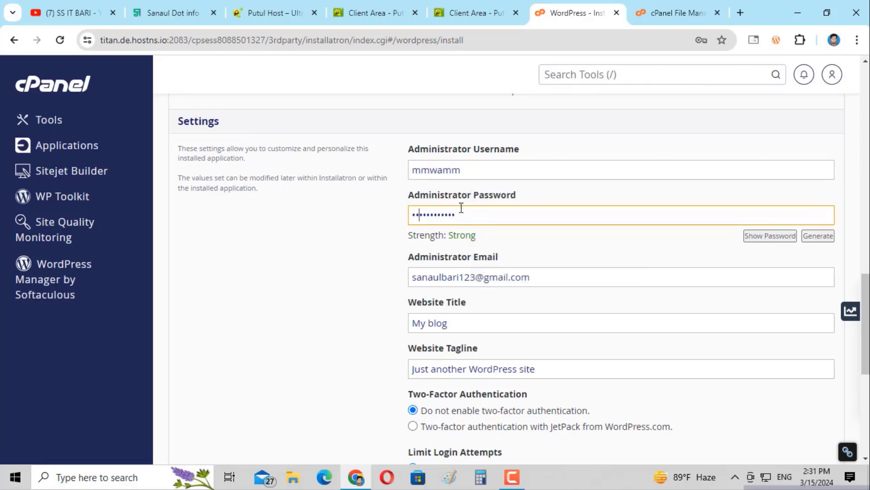
drag(466, 171, 412, 169)
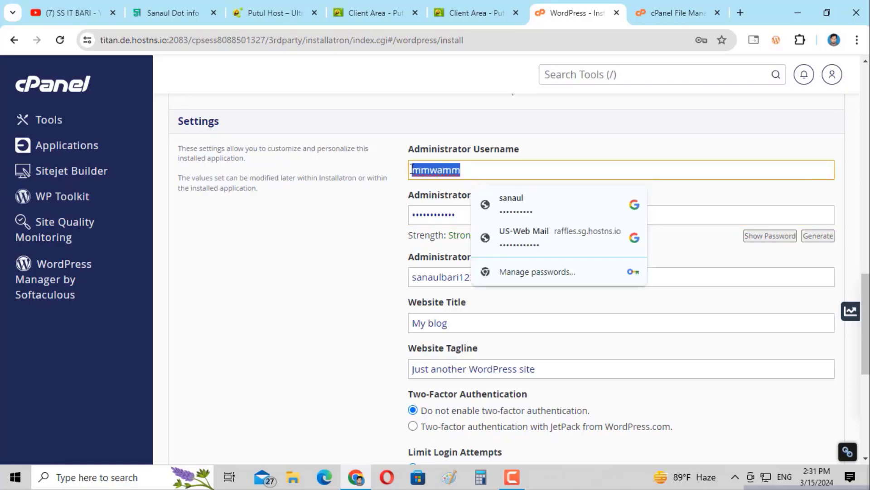
text(so)
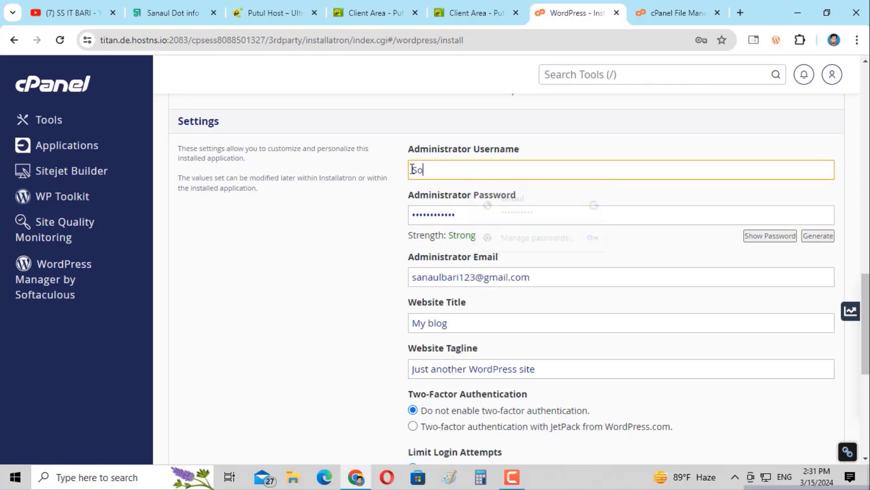
text(barit)
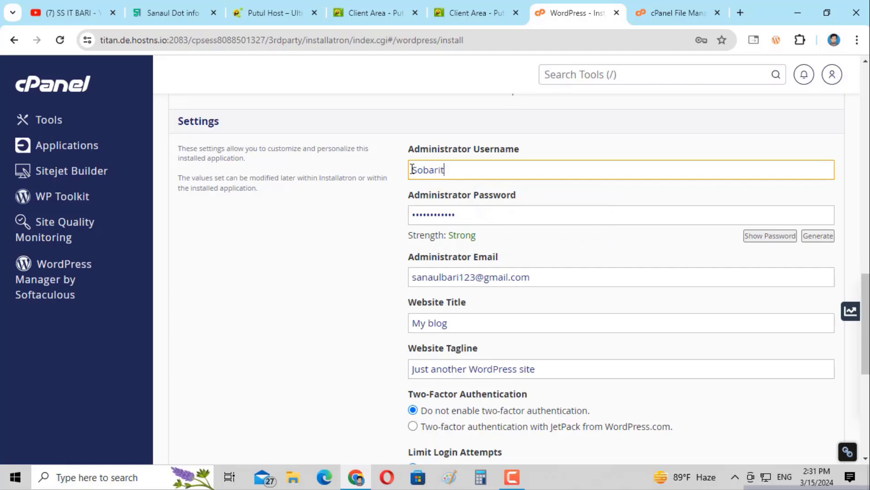
text(bd admin)
click(475, 213)
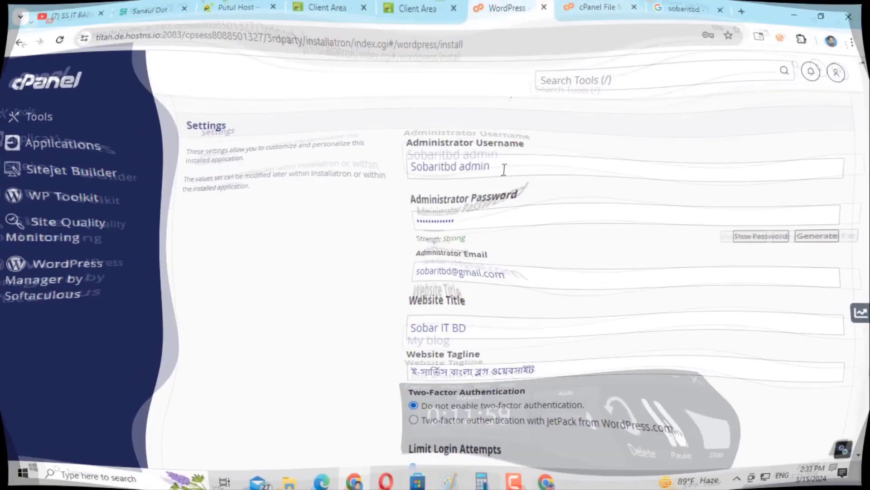
- Review the administrator username, password, email and website title entered in the WordPress installation settings
drag(503, 171, 409, 172)
click(486, 212)
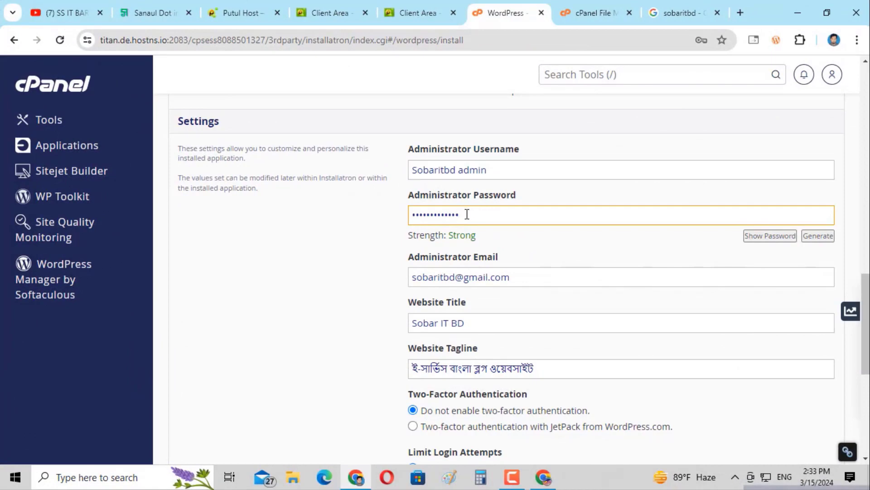
drag(467, 214, 408, 213)
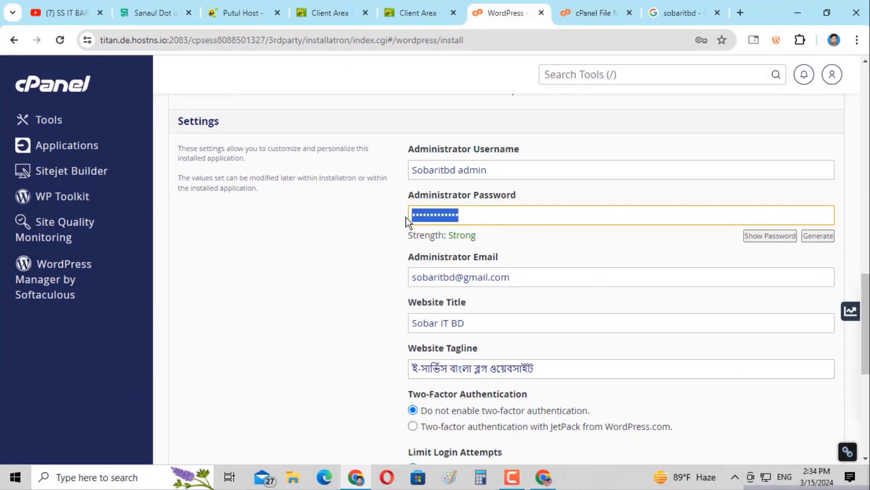
drag(498, 257, 478, 258)
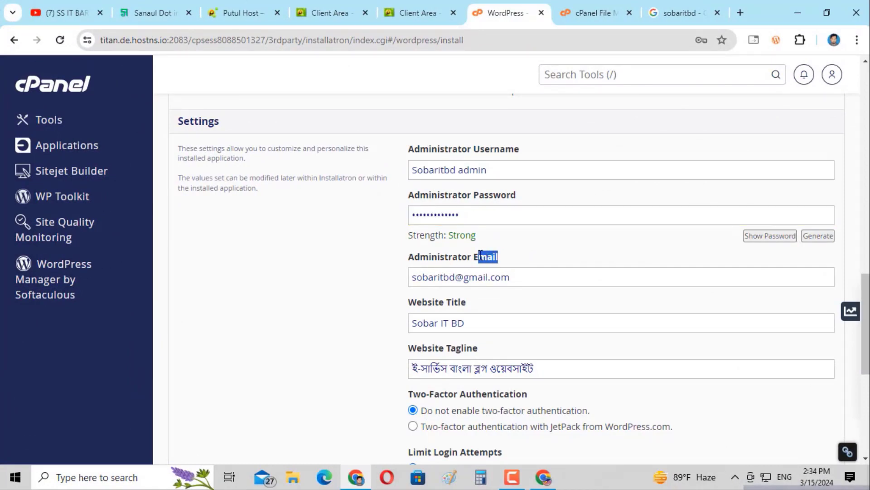
drag(520, 278, 414, 282)
scroll(526, 265, down, 2)
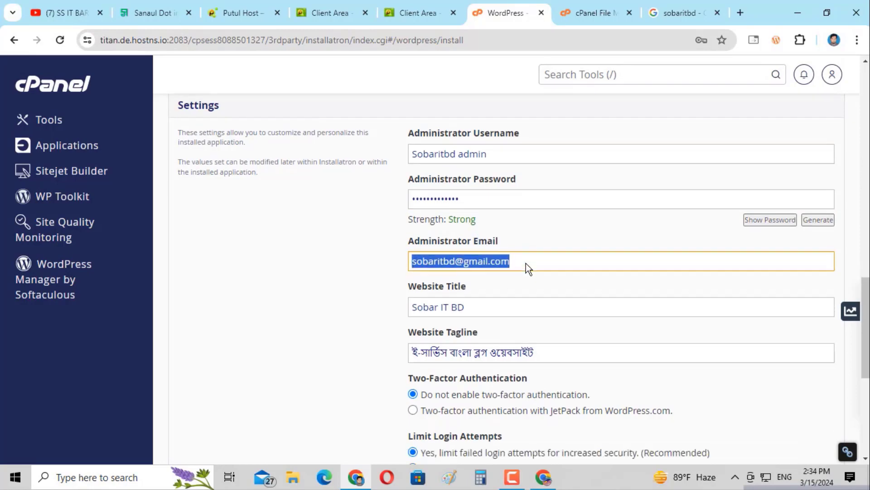
click(481, 218)
drag(481, 218, 409, 223)
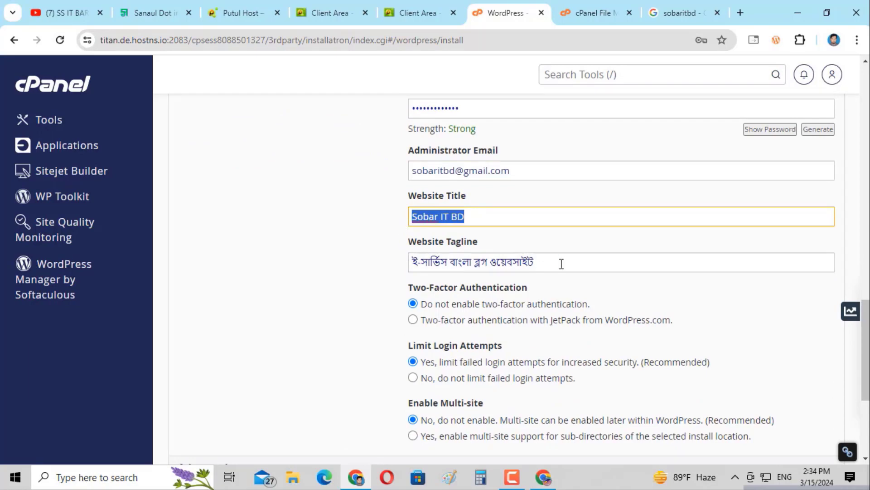
- Check the website tagline and remaining default settings, install WordPress, and save the administrator login to the Google Account
drag(562, 263, 403, 262)
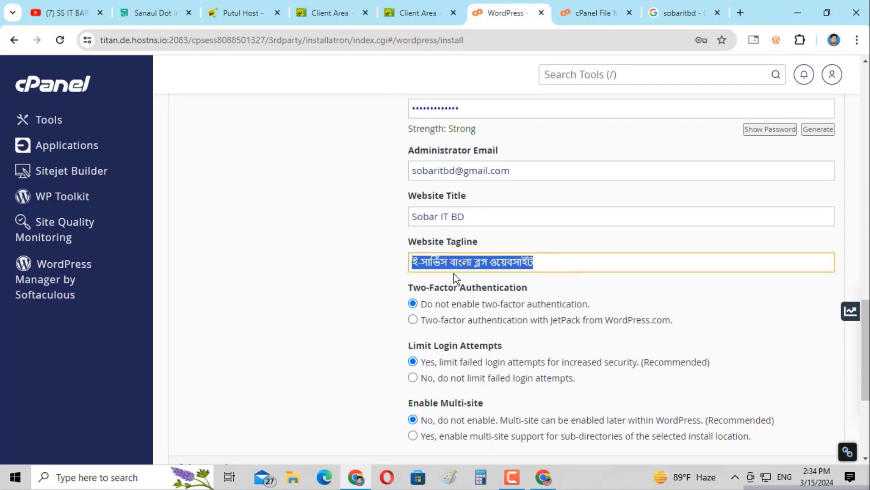
scroll(454, 274, down, 2)
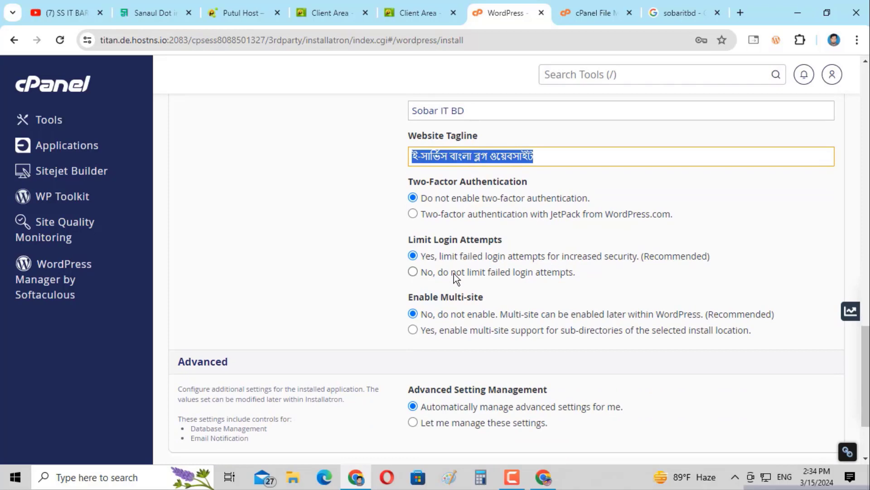
scroll(453, 273, down, 2)
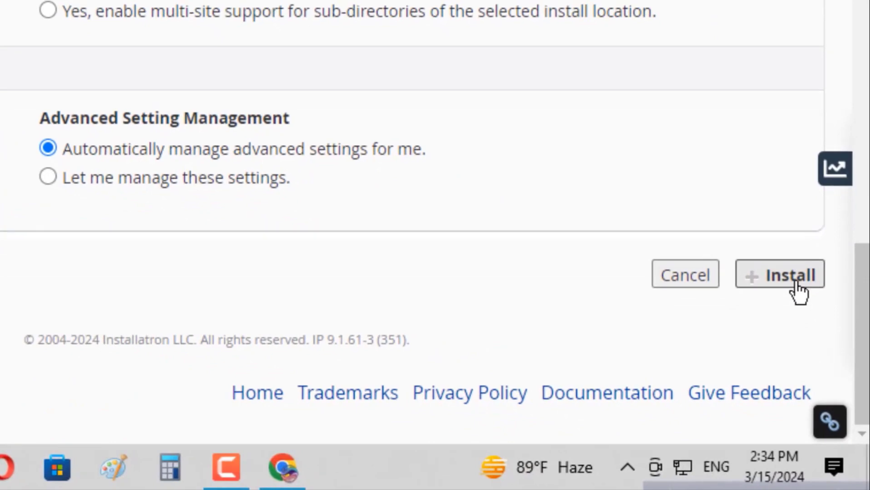
click(798, 285)
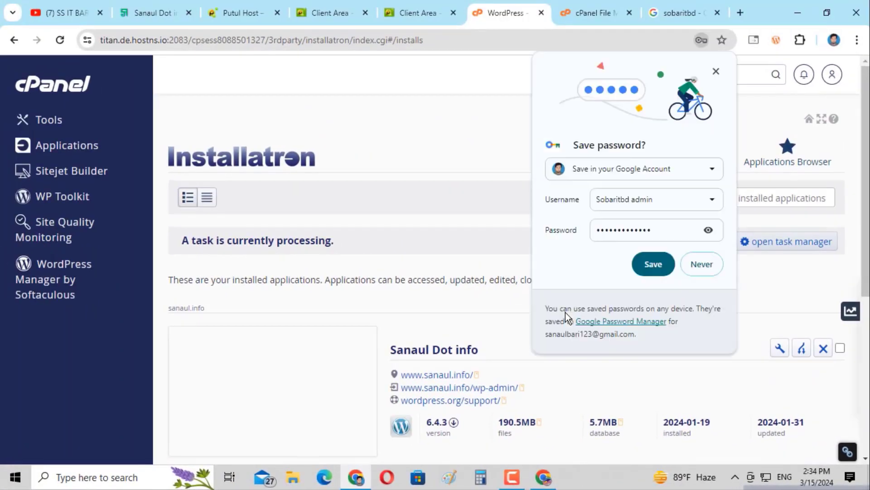
click(654, 264)
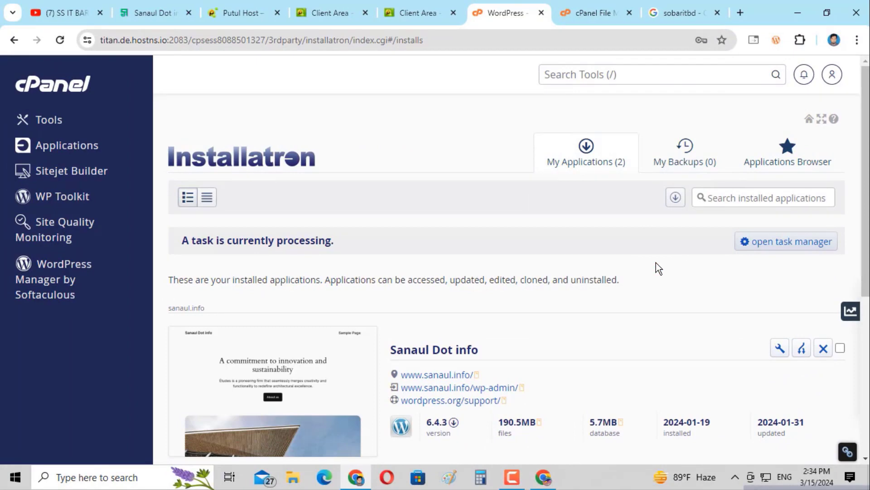
- Check the Sobar IT BD installation among the installed applications and open its sobaritbd.com website
scroll(584, 300, down, 5)
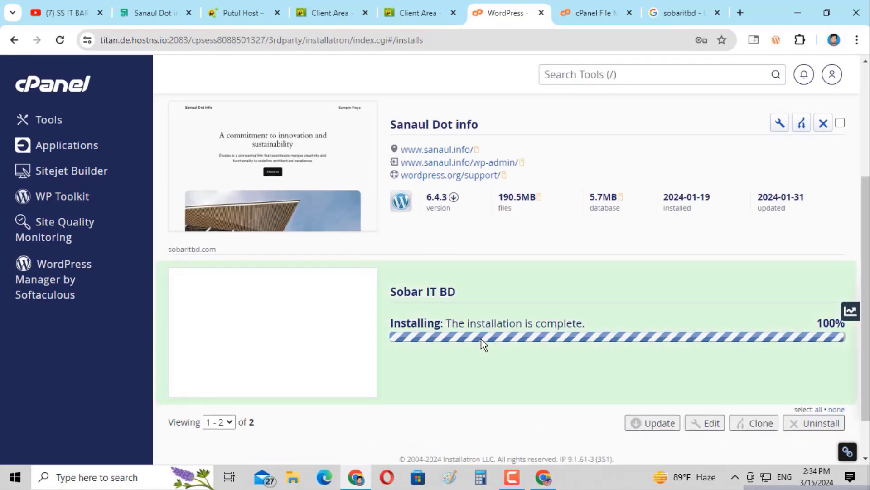
scroll(553, 344, down, 1)
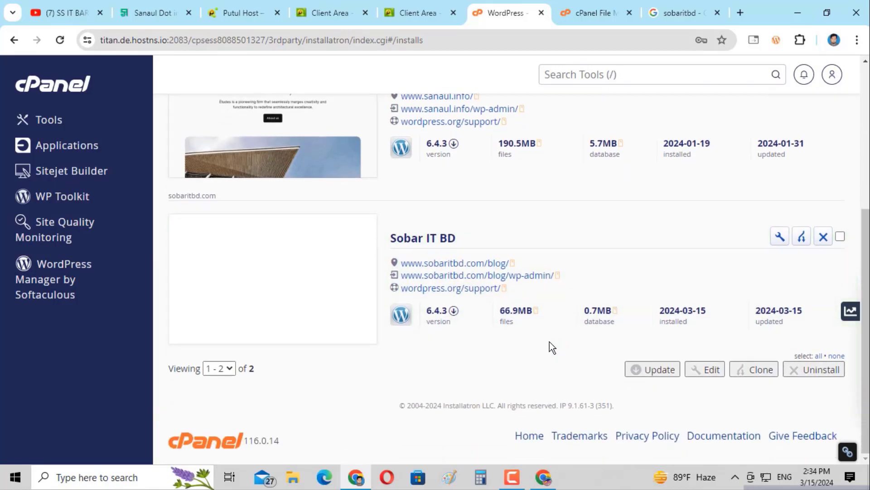
drag(425, 312, 451, 311)
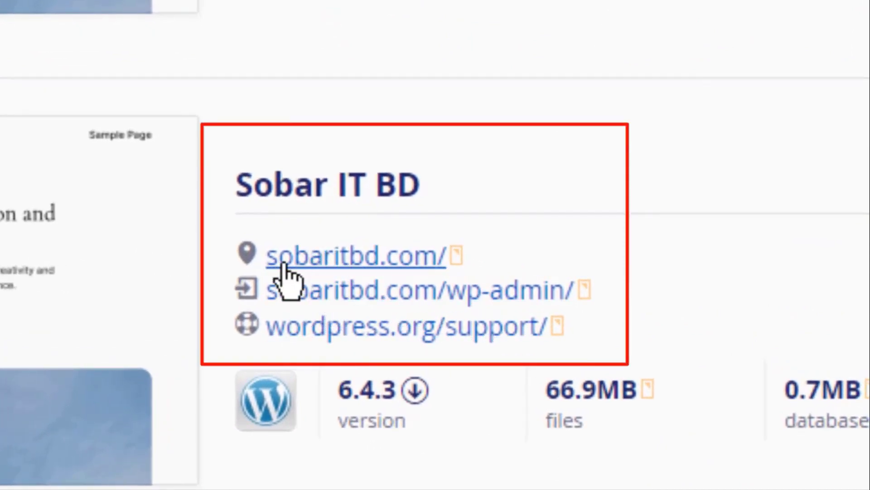
click(347, 255)
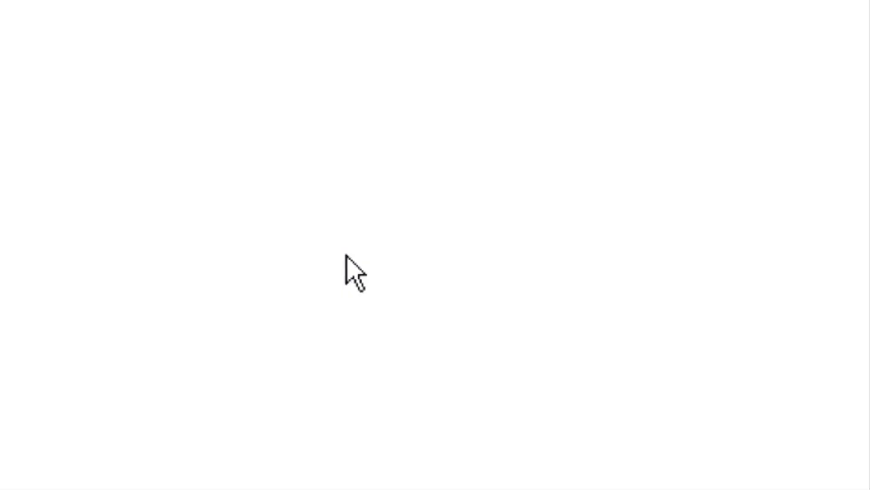